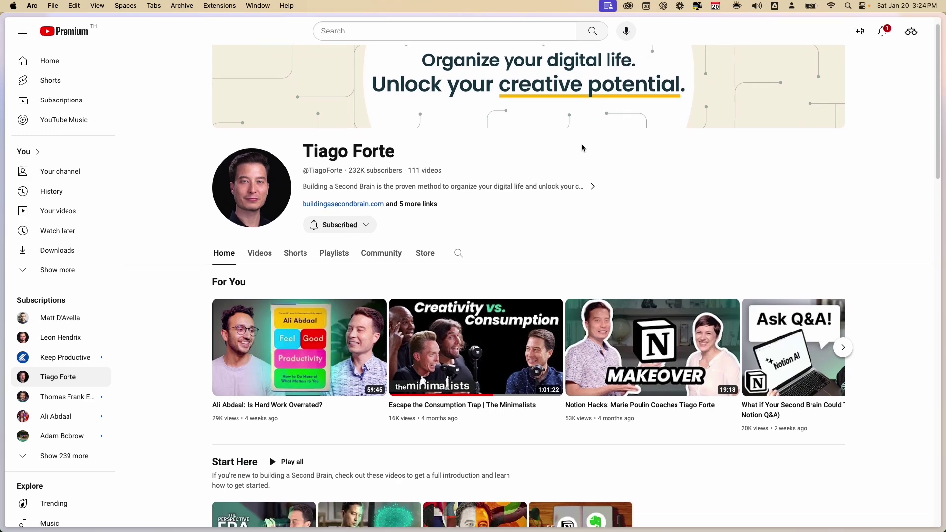
Step: Start a new to-do in the Things 3 Inbox and type the first part of its title
scroll(582, 147, "down", 2)
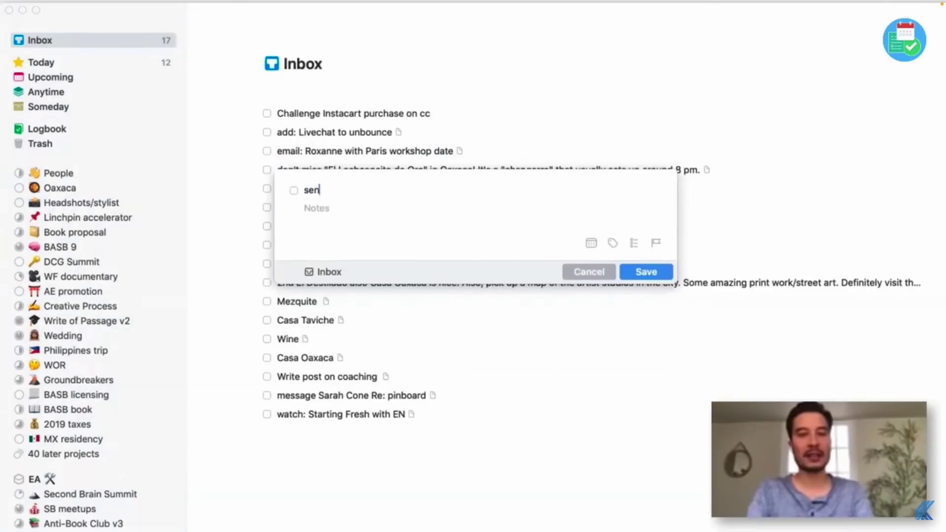
type("d France")
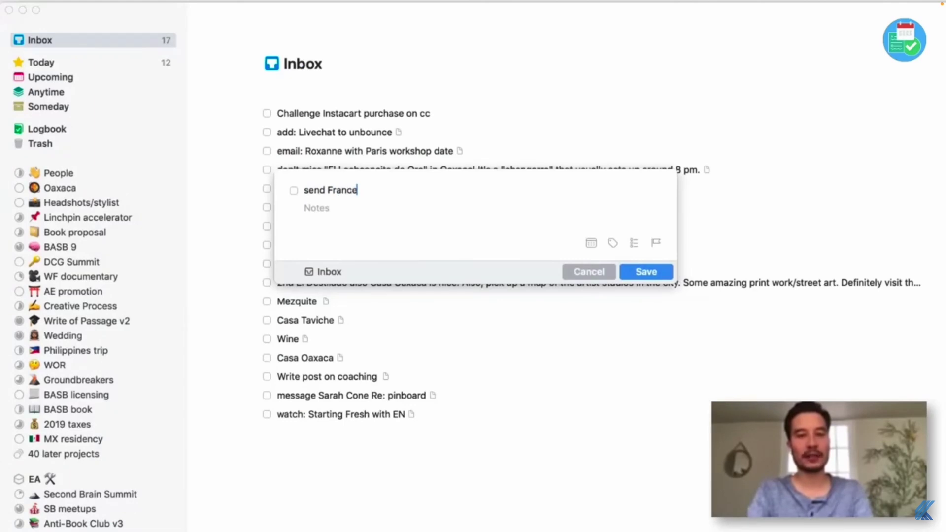
type("sco")
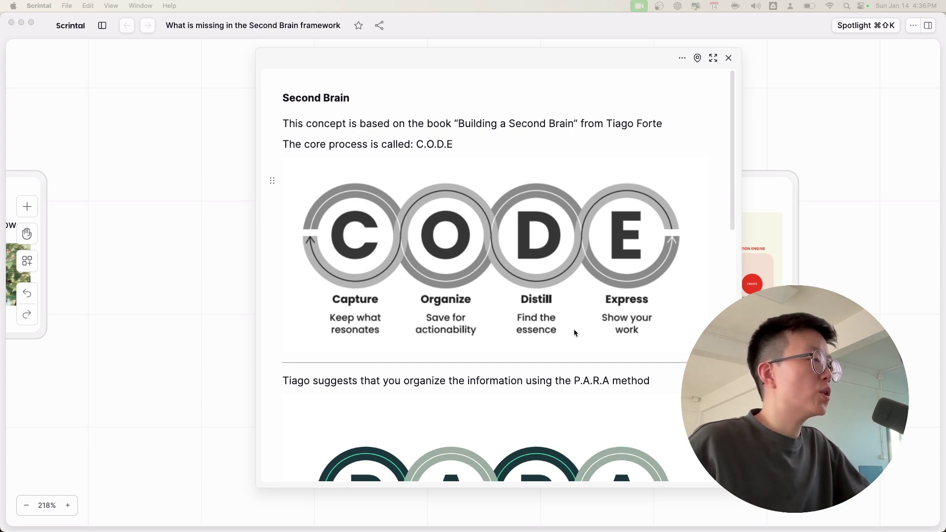
Step: Scroll the Second Brain card to its attachments and open 'Shortform Summary - Building a Second Brain.pdf'
scroll(574, 329, "down", 1)
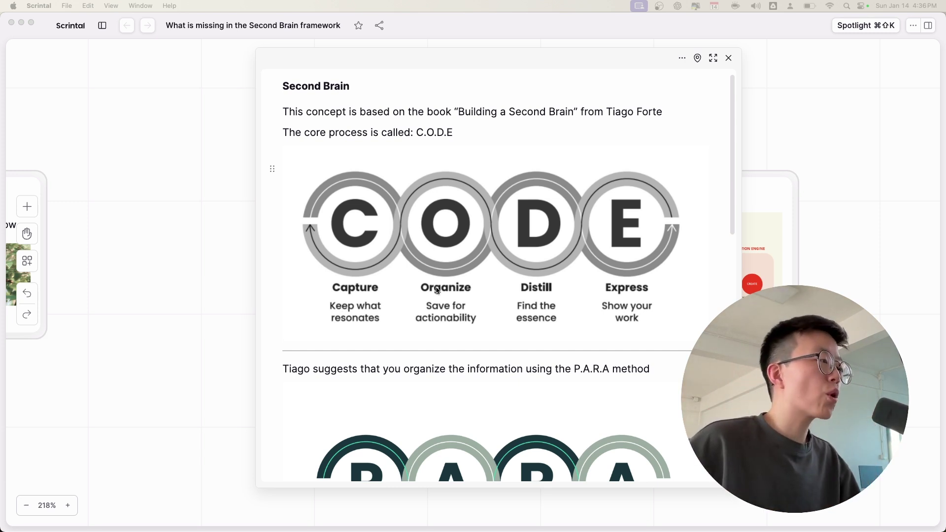
scroll(439, 294, "down", 5)
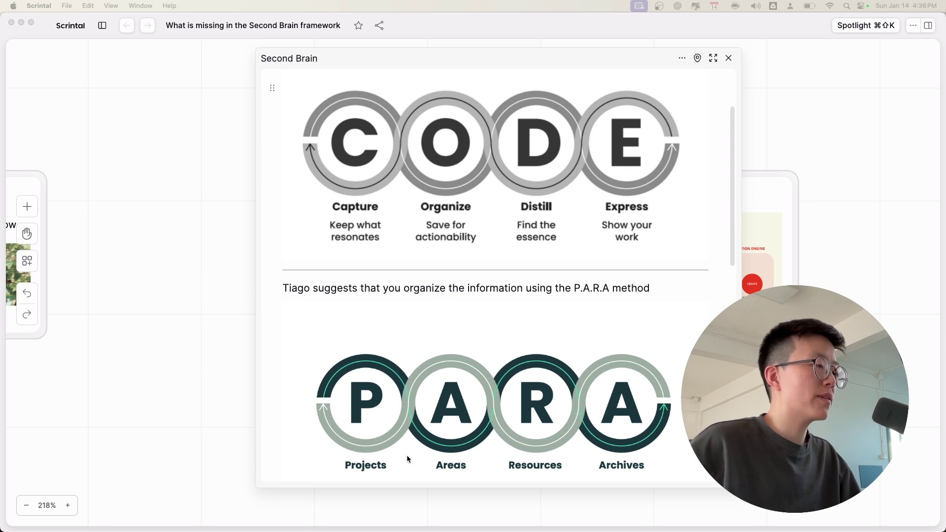
scroll(678, 419, "up", 3)
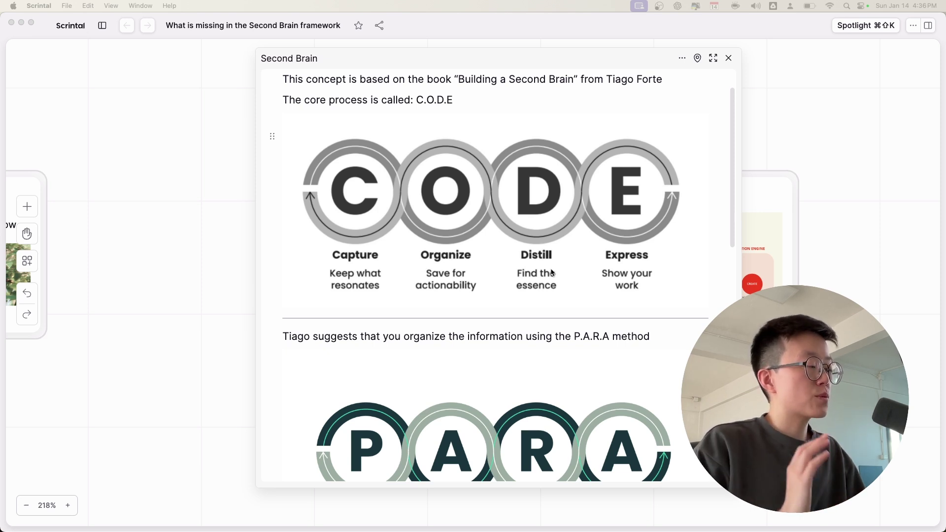
scroll(474, 305, "down", 4)
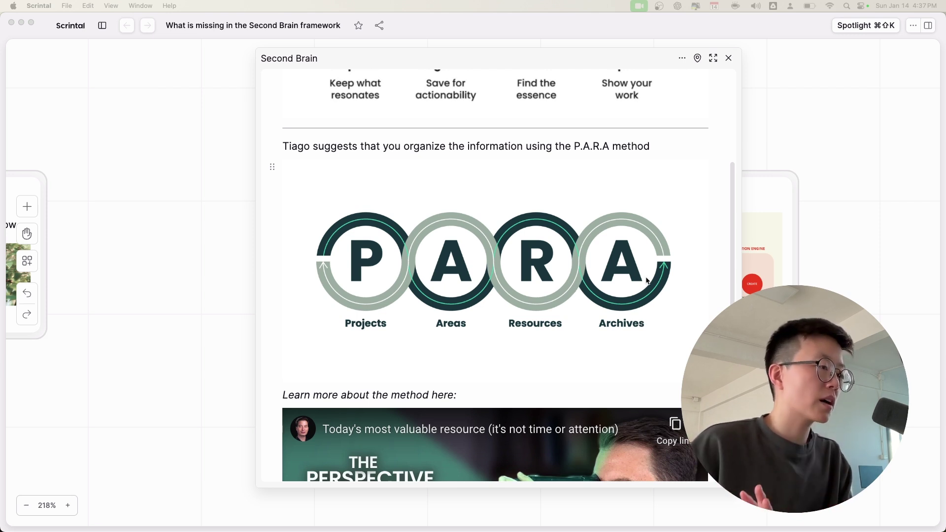
scroll(647, 280, "down", 6)
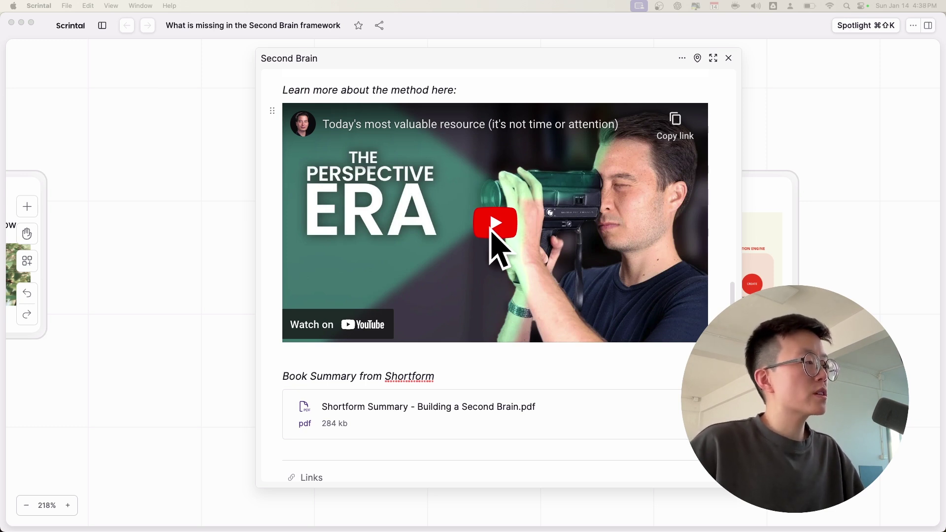
left_click(537, 412)
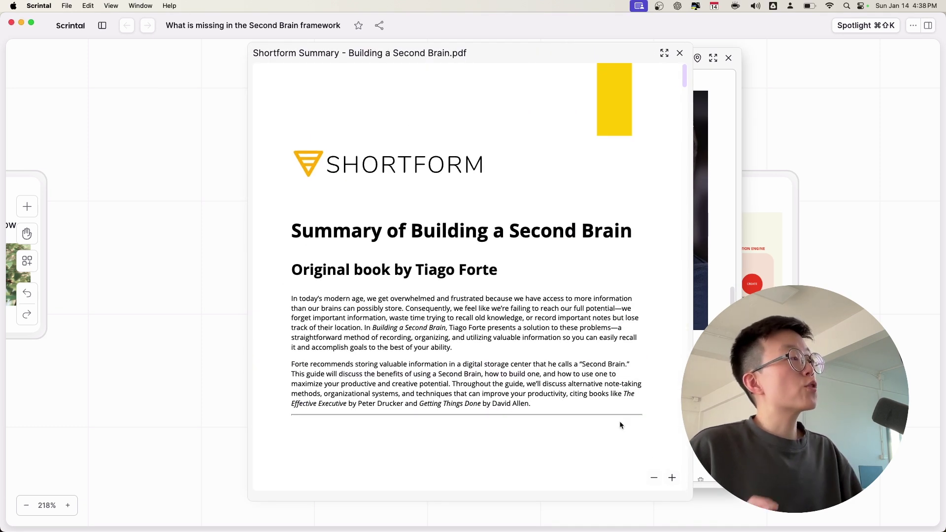
Step: Scroll through the Shortform summary PDF, then move on to the ACTION card's examples
scroll(616, 417, "down", 5)
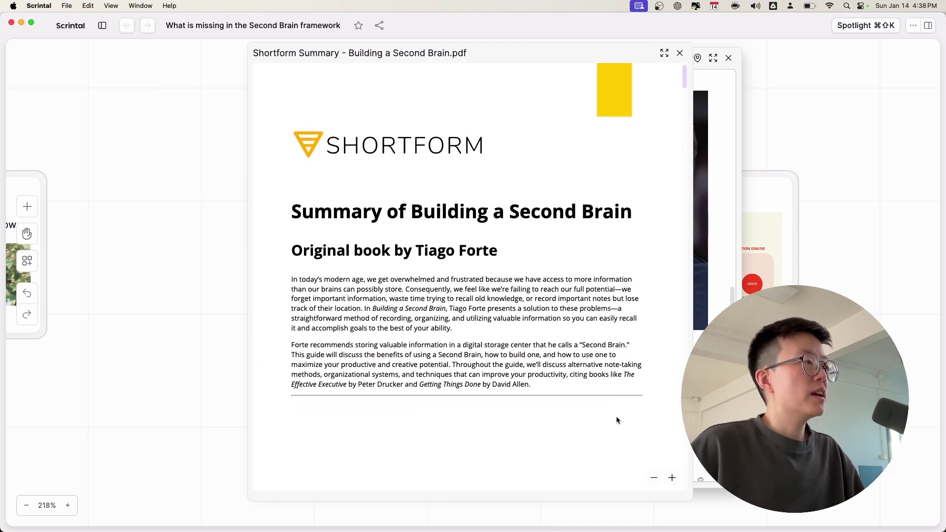
scroll(616, 416, "down", 3)
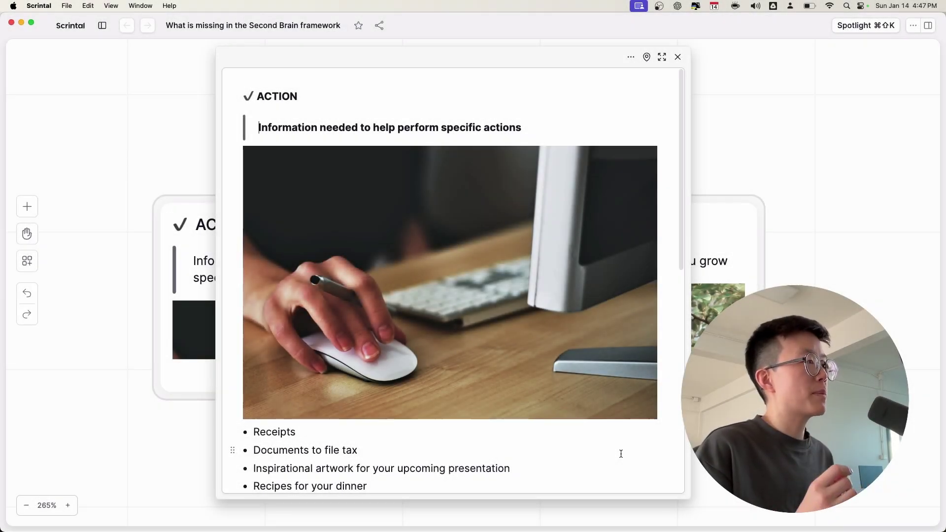
Step: Read through the ACTION card's examples, finishing with the GROWTH card's notes open
scroll(665, 443, "down", 4)
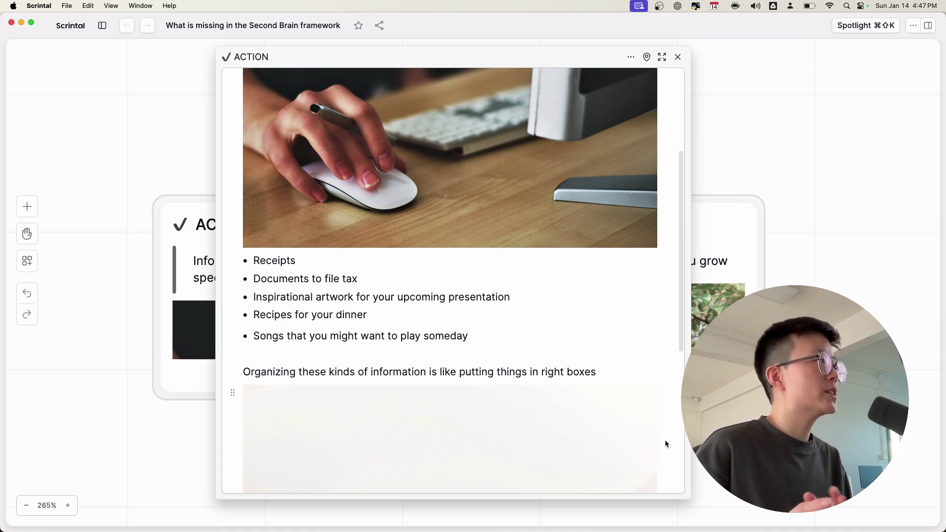
scroll(664, 443, "down", 5)
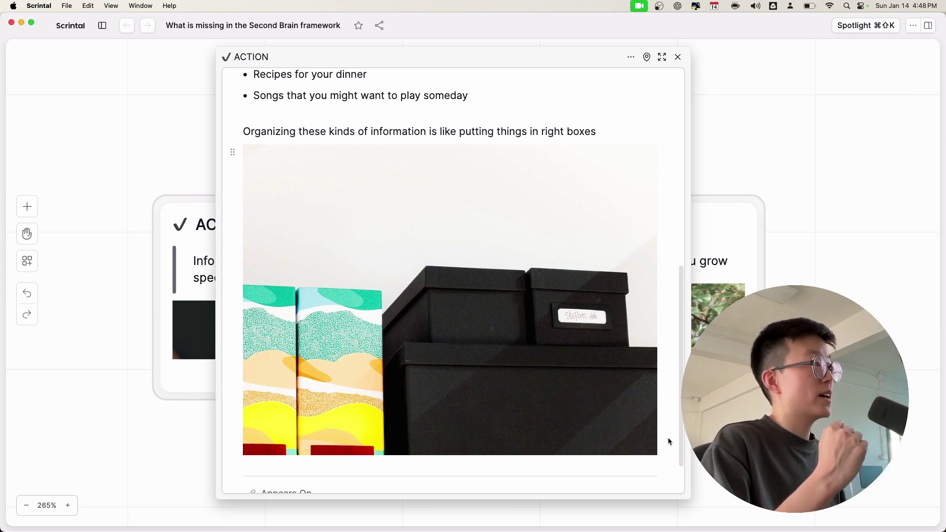
scroll(668, 434, "up", 10)
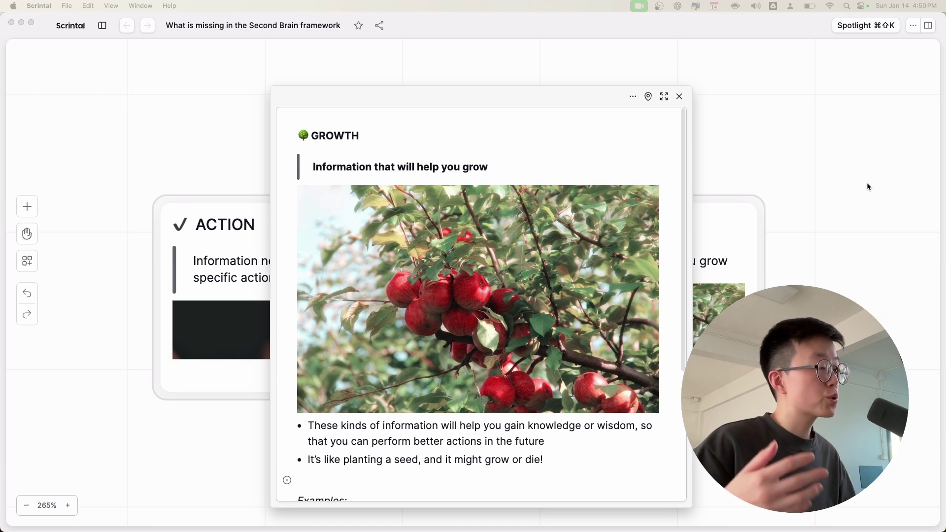
scroll(478, 296, "down", 5)
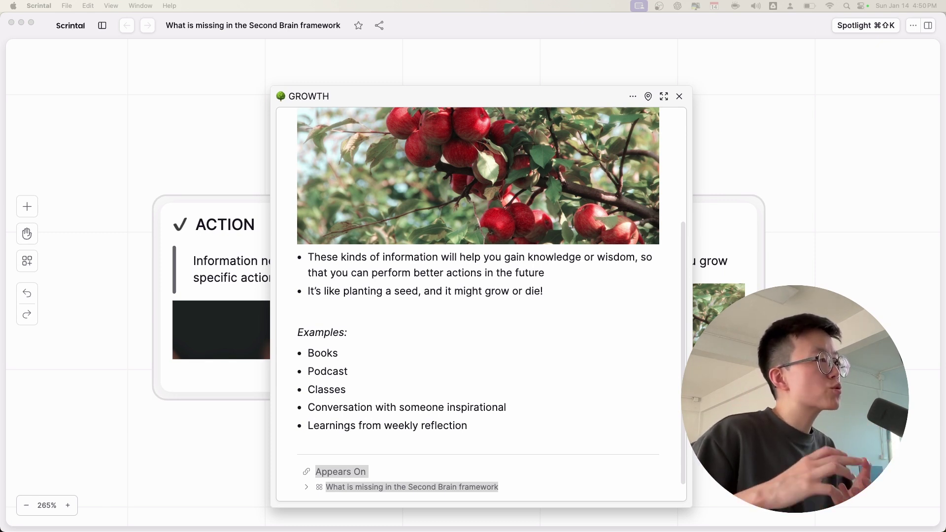
scroll(589, 376, "down", 1)
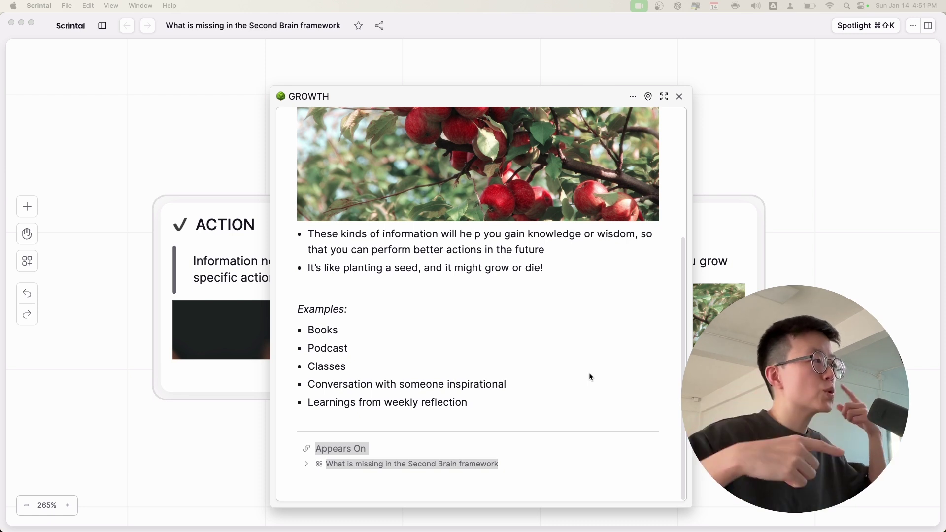
scroll(589, 374, "up", 8)
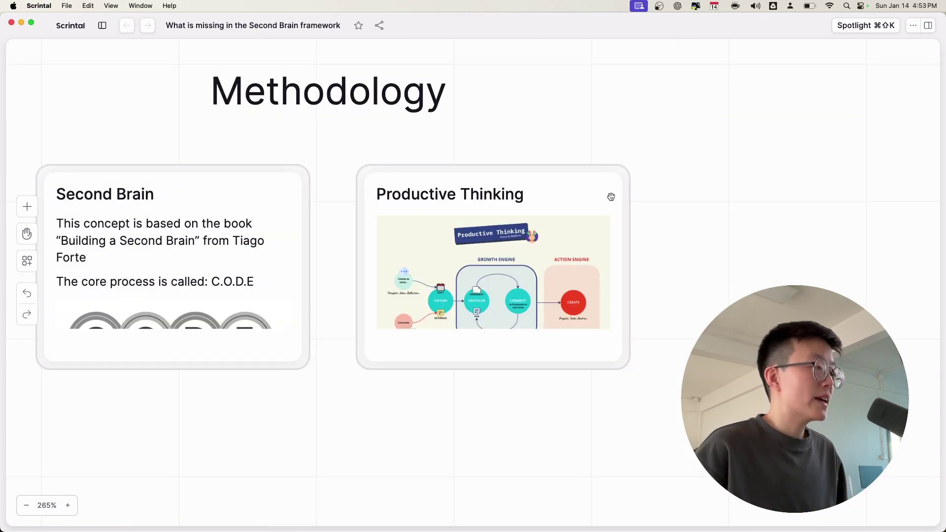
Step: Open the Productive Thinking card in a moved, enlarged panel and select its Step 2 description
left_click(611, 197)
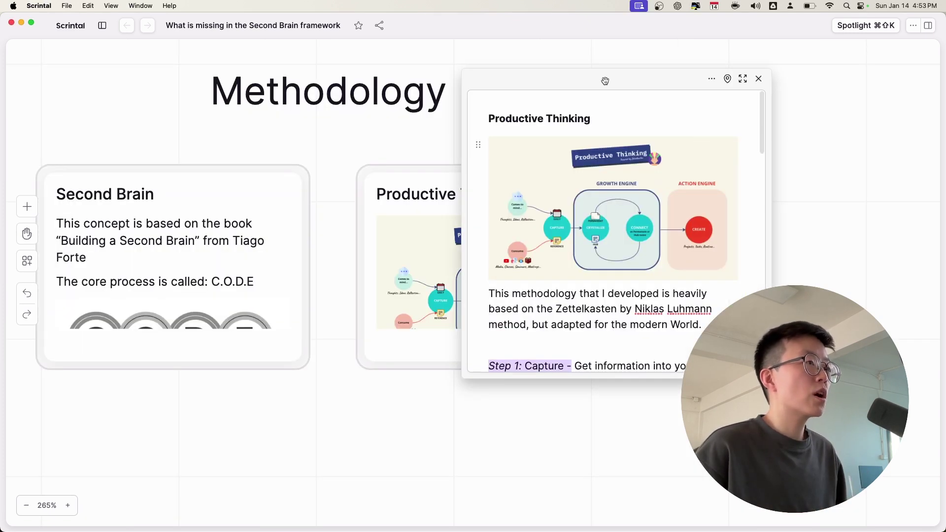
left_click_drag(605, 81, 423, 54)
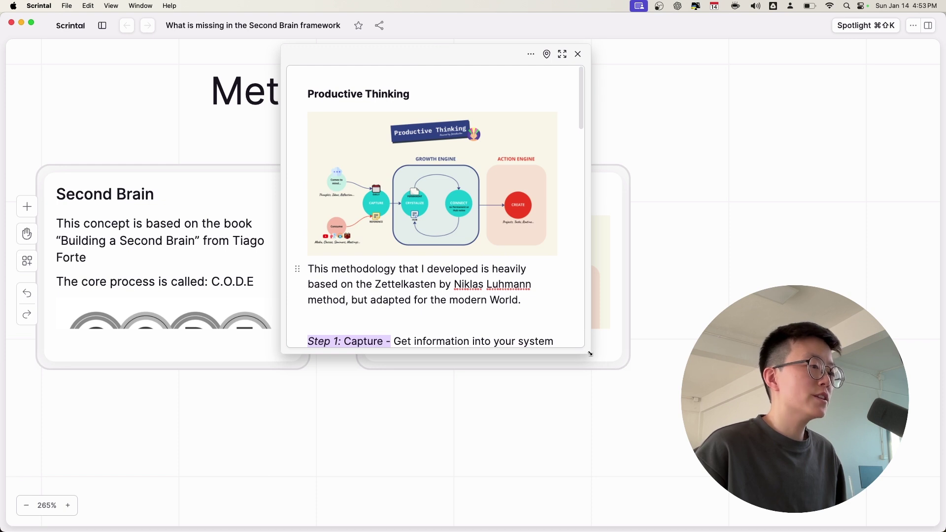
left_click_drag(589, 353, 765, 493)
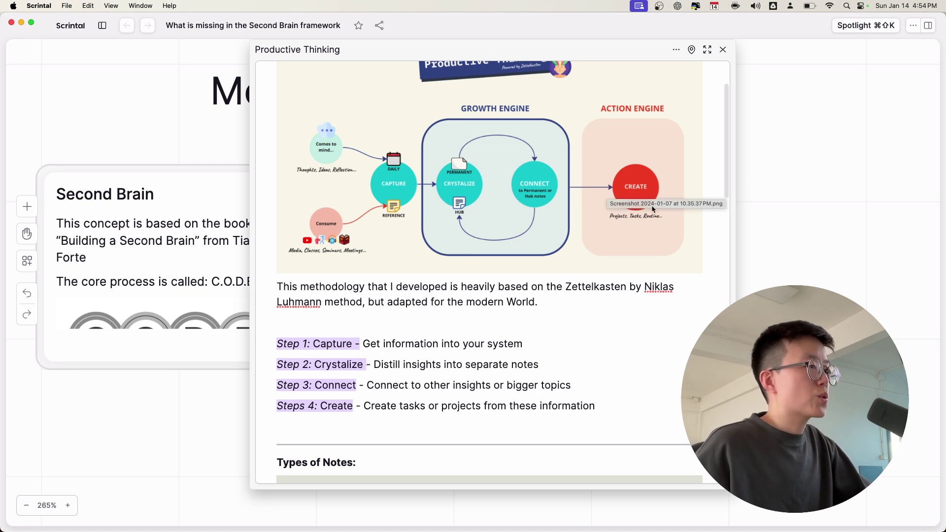
left_click(550, 346)
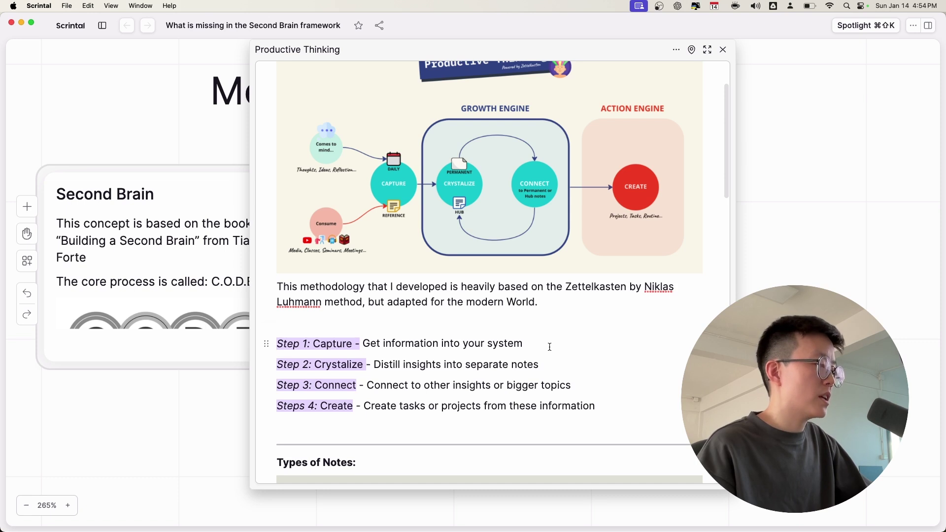
key("shift+Down")
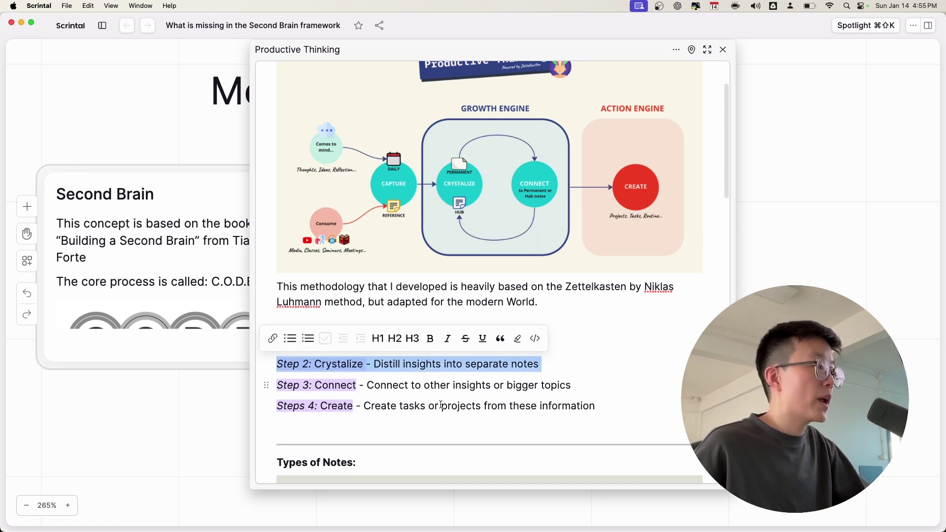
left_click(415, 382)
left_click_drag(373, 364, 576, 362)
left_click(577, 361)
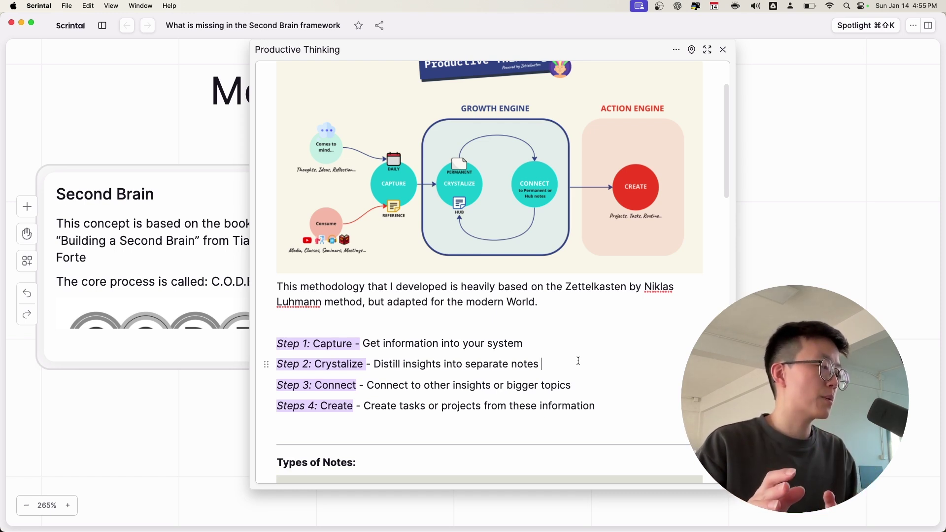
Step: Scroll through the remaining steps and Zettelkasten videos, then close the Productive Thinking card
scroll(578, 360, "down", 5)
left_click_drag(363, 289, 590, 291)
left_click(499, 306)
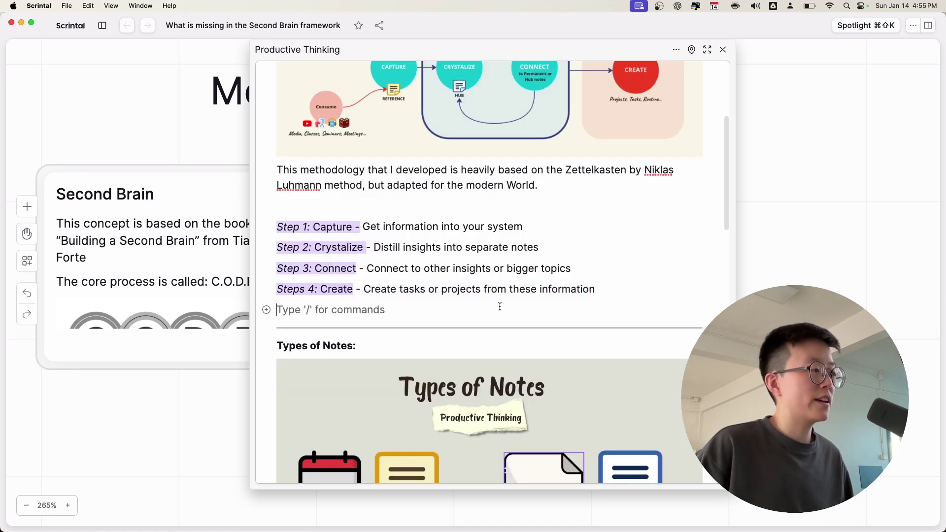
scroll(499, 307, "down", 10)
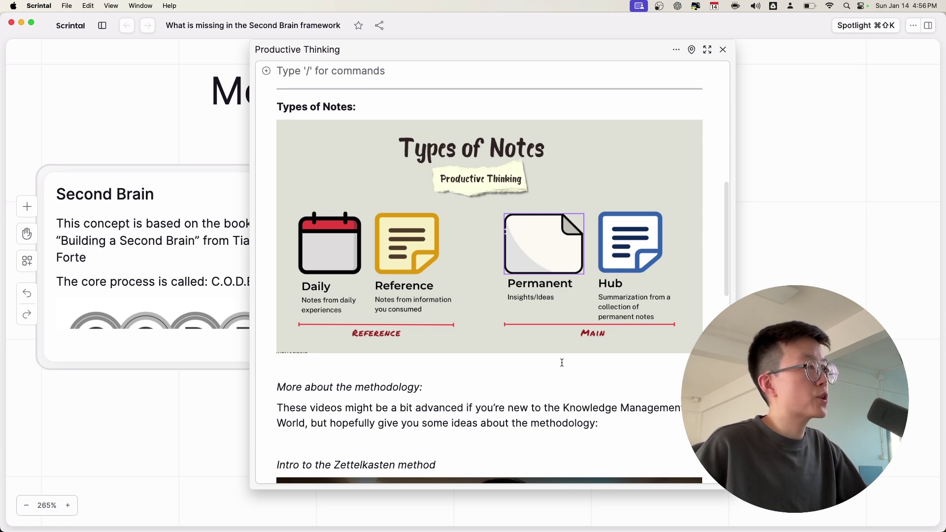
scroll(562, 363, "down", 3)
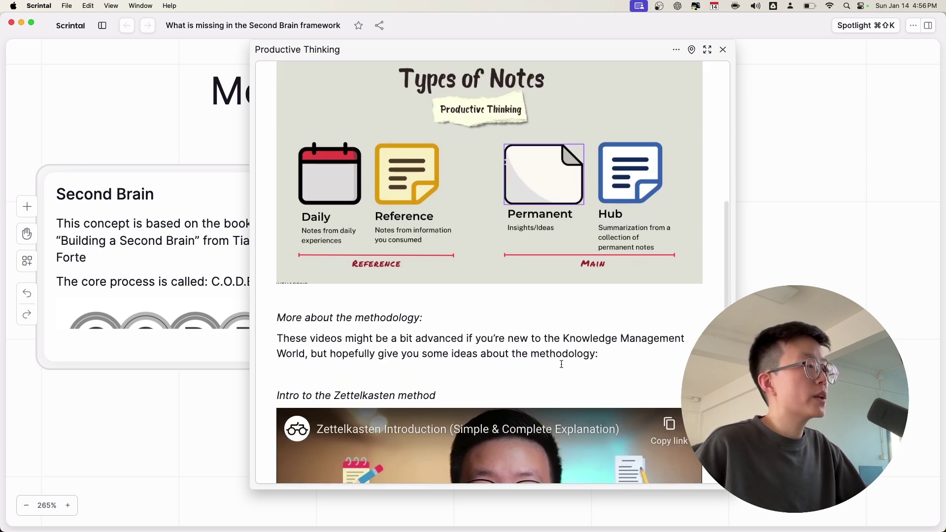
scroll(562, 364, "down", 15)
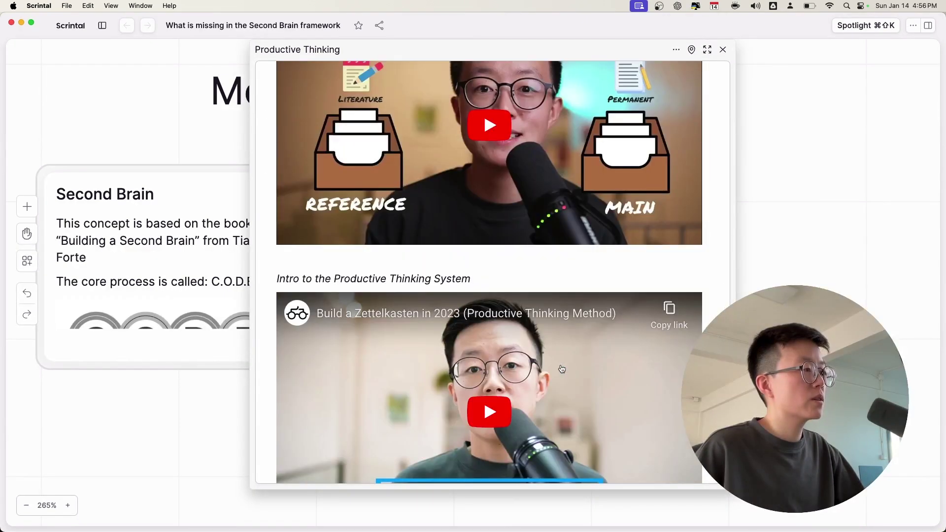
scroll(512, 308, "up", 2)
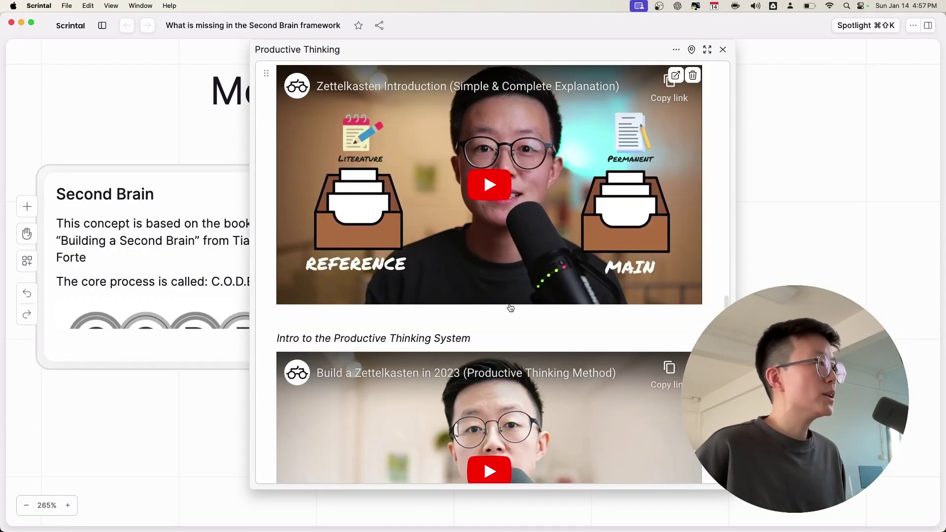
left_click(723, 50)
Step: Zoom out and pan left past the Methodology cards to the Productive Thinking Book Summary map
scroll(305, 257, "down", 3)
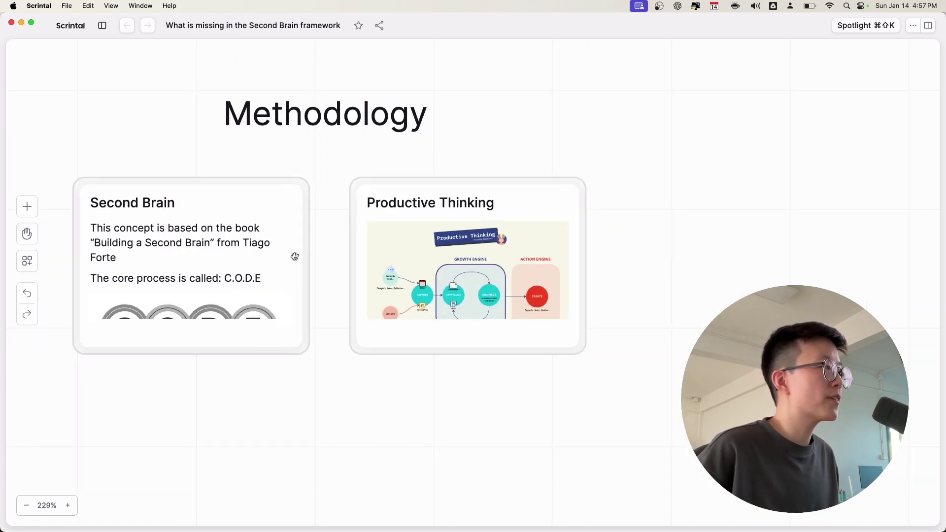
left_click_drag(349, 253, 608, 236)
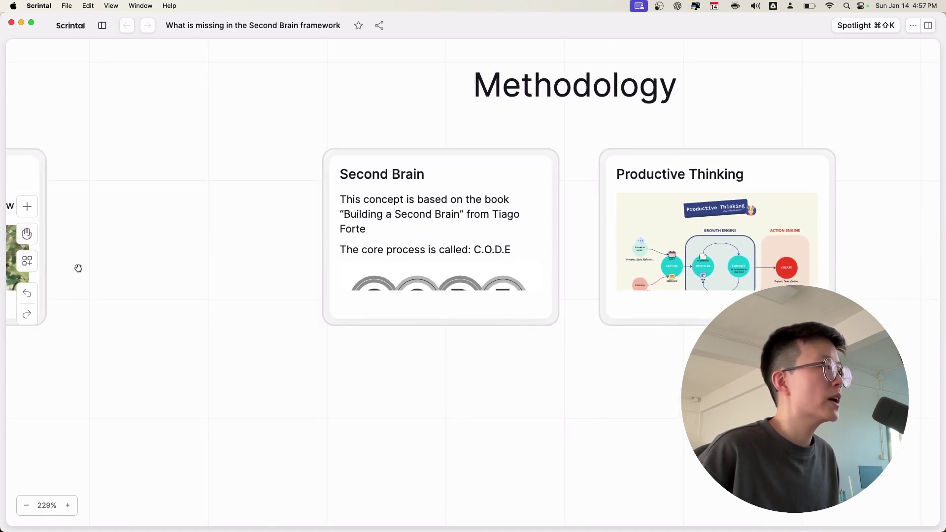
scroll(78, 268, "left", 10)
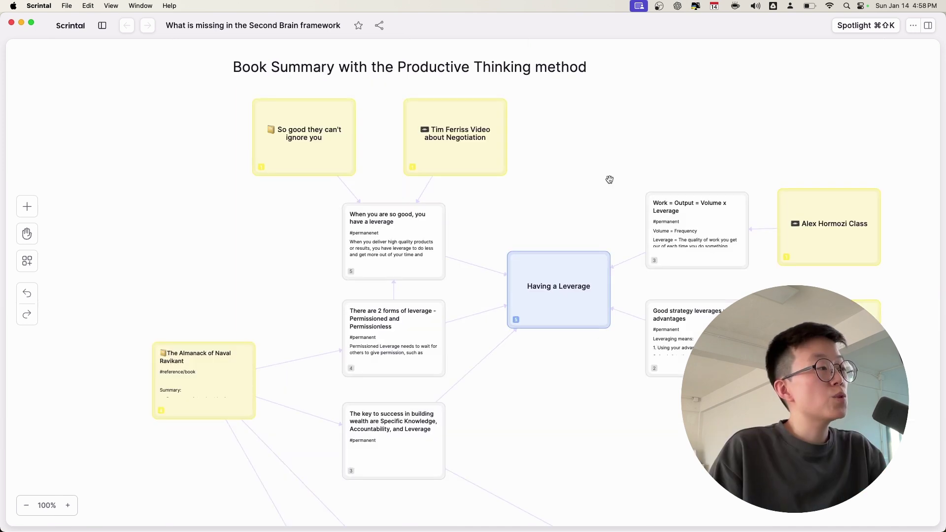
Step: Preview the 'When you are so good' leverage card, then note in Step 2 that deciding is difficult
left_click(436, 238)
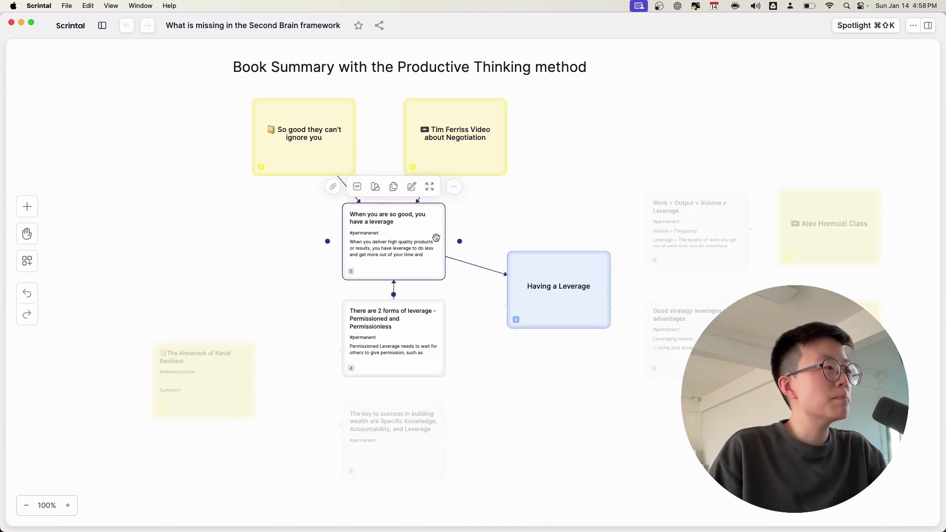
left_click(436, 238)
left_click(584, 120)
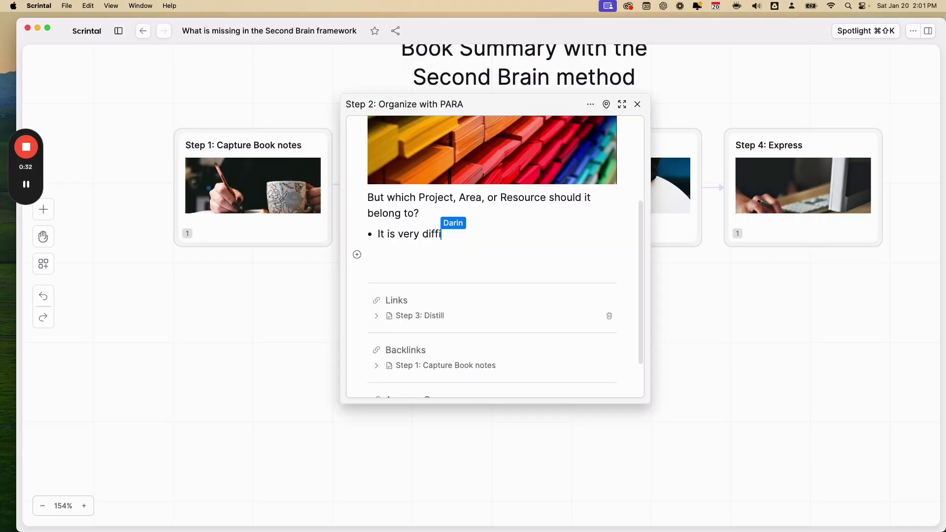
type("icult ")
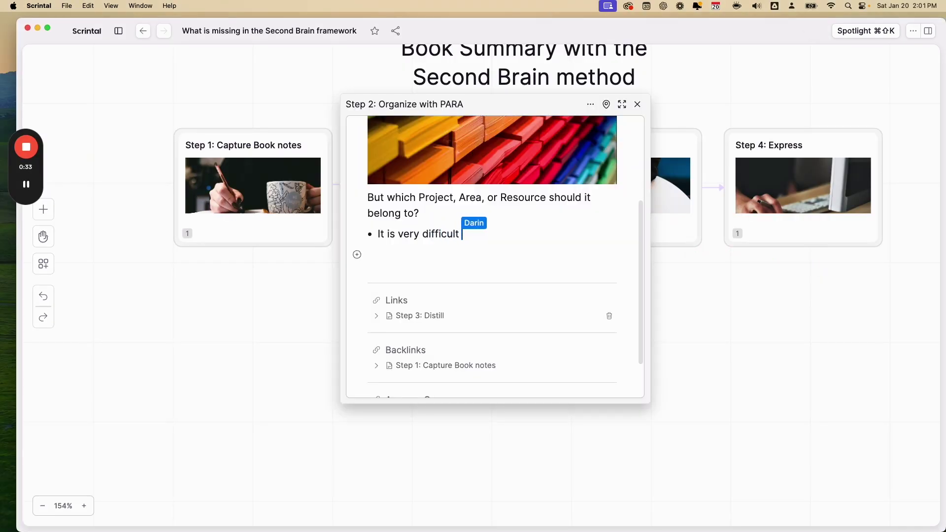
type("to make a decision wh")
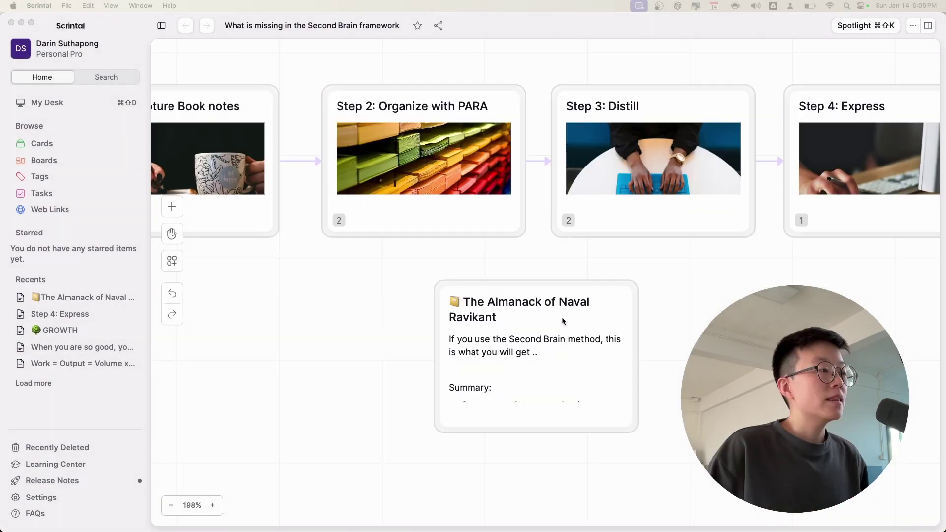
double_click(562, 318)
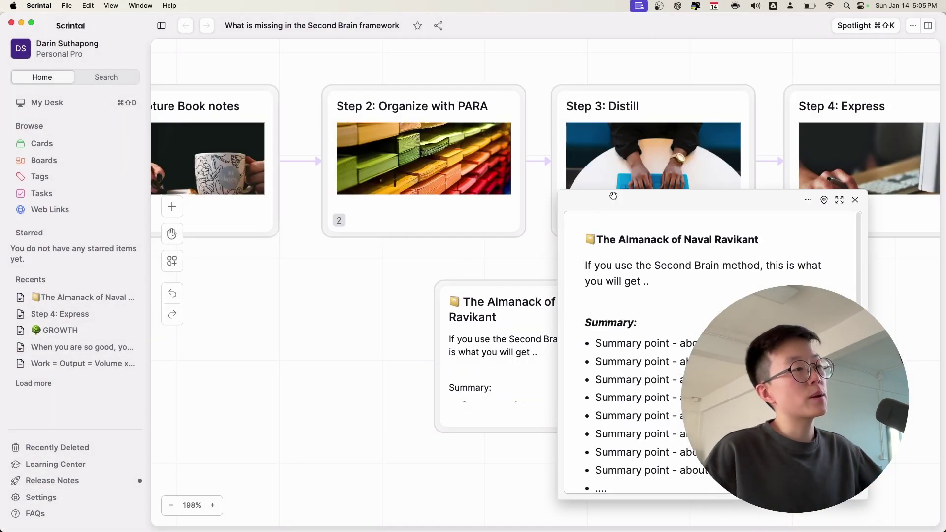
left_click_drag(613, 196, 450, 170)
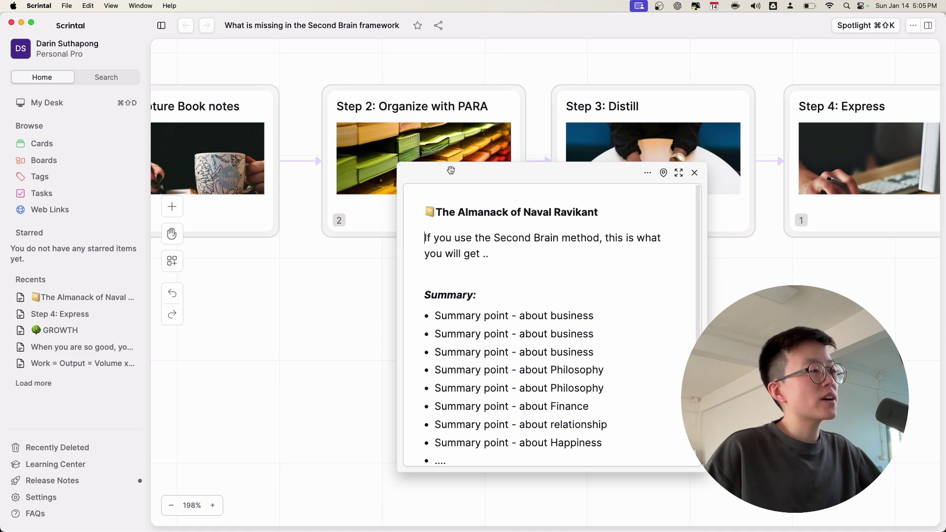
left_click(694, 172)
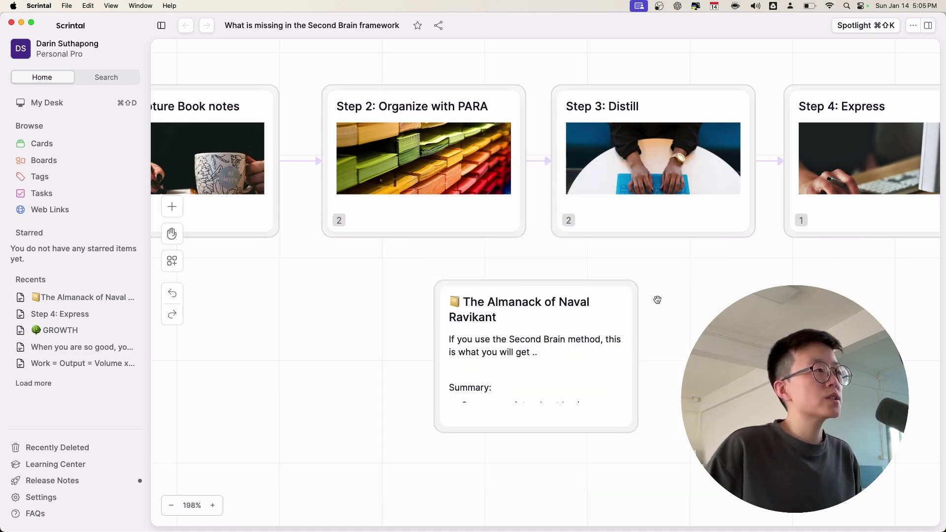
scroll(635, 318, "down", 3)
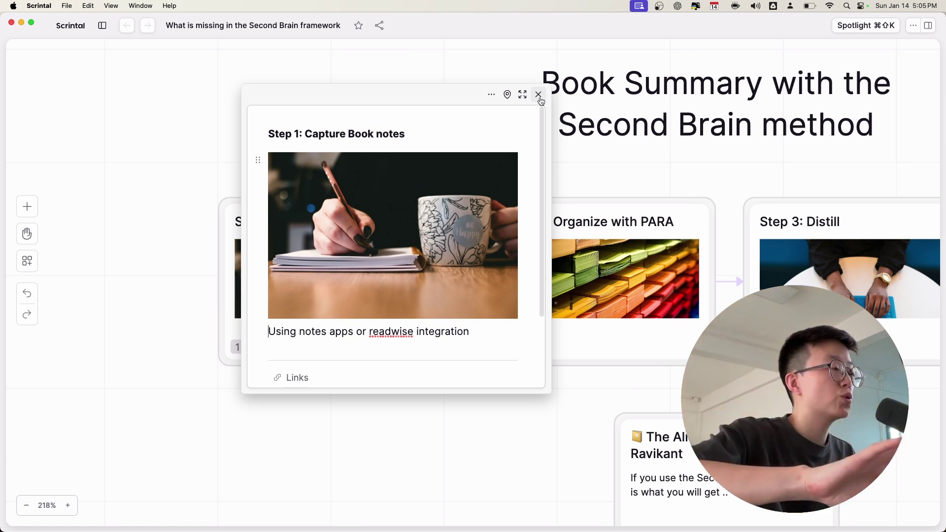
mouse_move(465, 189)
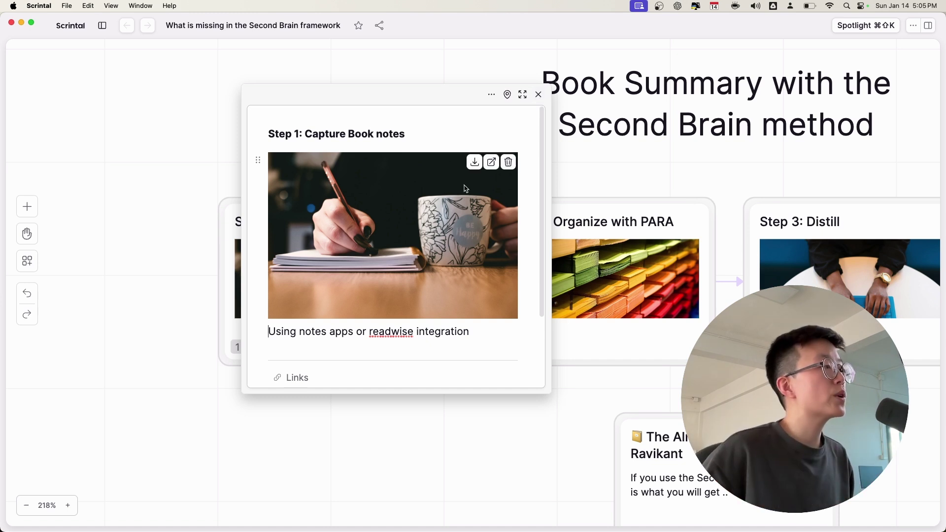
left_click(542, 100)
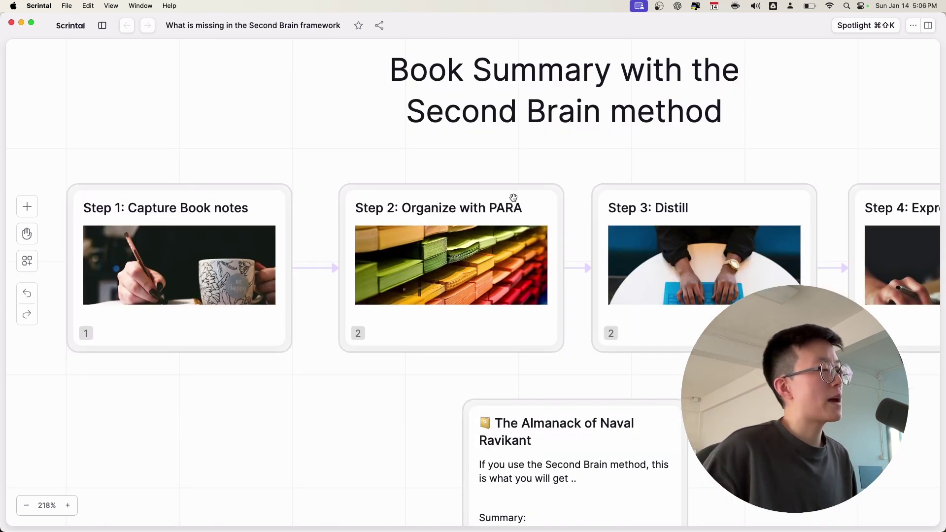
Step: Open the Step 2: Organize with PARA card, shift its view left, then close it
double_click(513, 197)
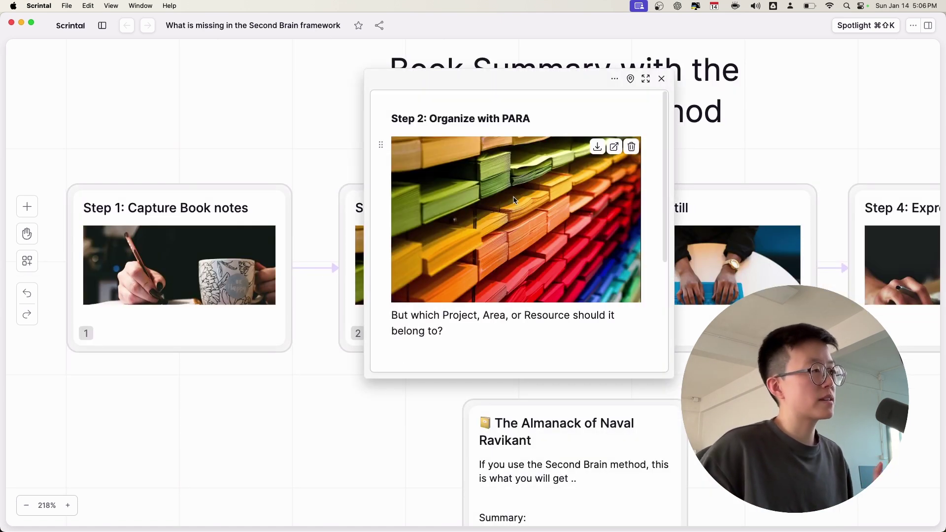
left_click_drag(539, 77, 477, 94)
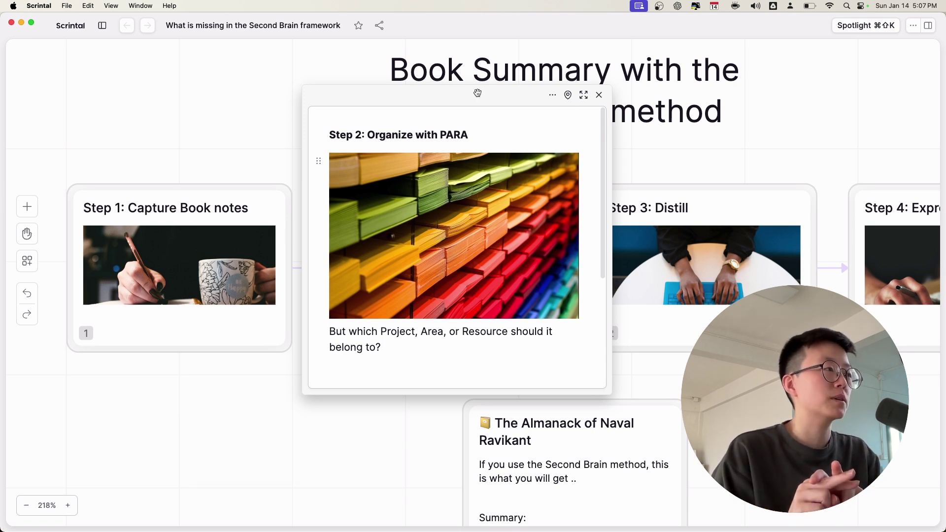
key("Escape")
scroll(528, 156, "right", 5)
Step: Open Step 3: Distill in a moved, enlarged view reading 'Summarize the best part'
double_click(515, 198)
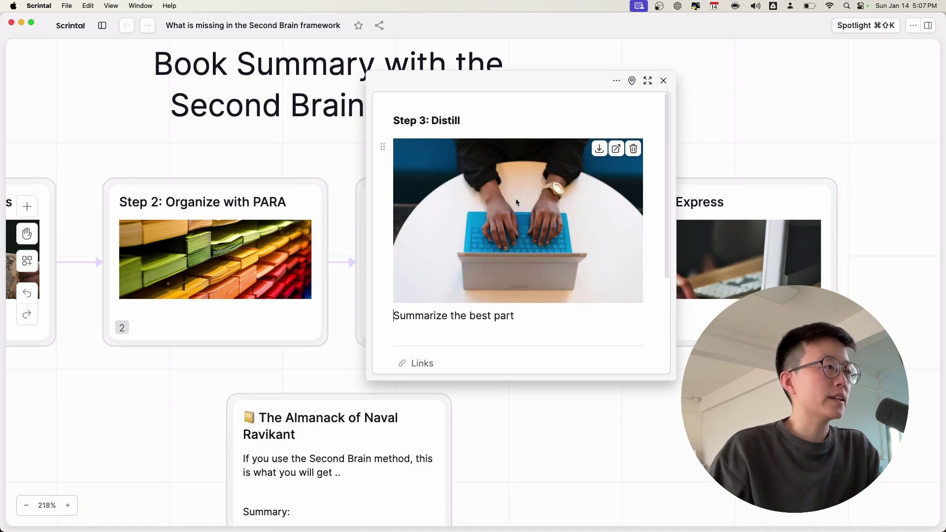
left_click_drag(546, 91, 464, 84)
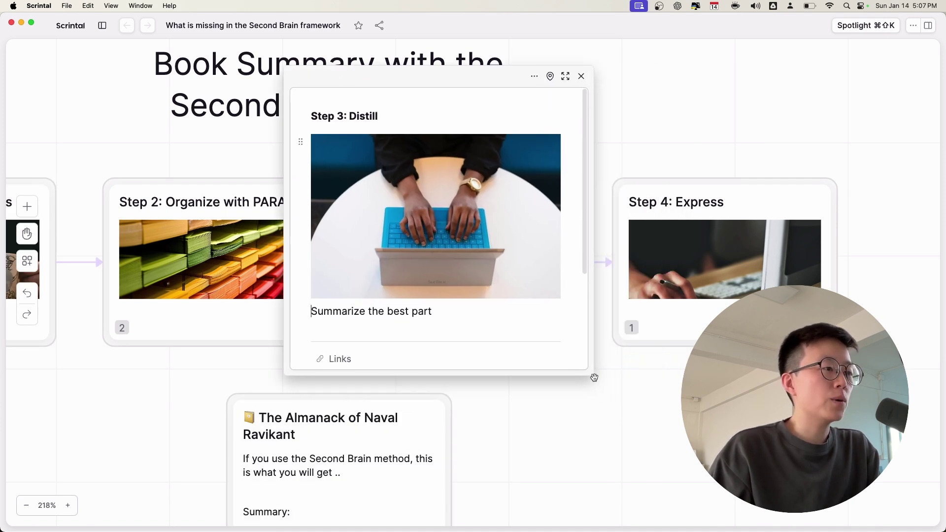
left_click_drag(594, 377, 679, 438)
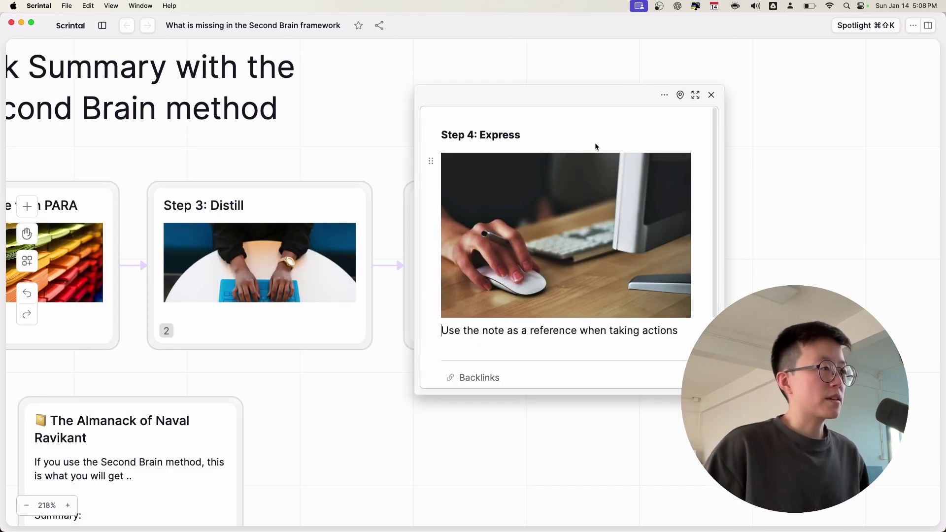
Step: Move and enlarge the Step 4: Express view, then close it to show the whole board
scroll(741, 188, "down", 2)
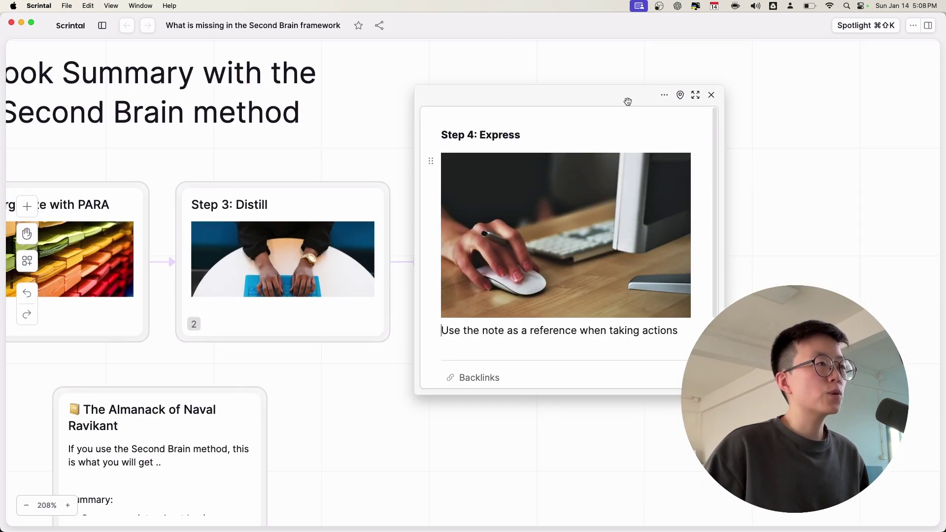
left_click_drag(628, 101, 515, 78)
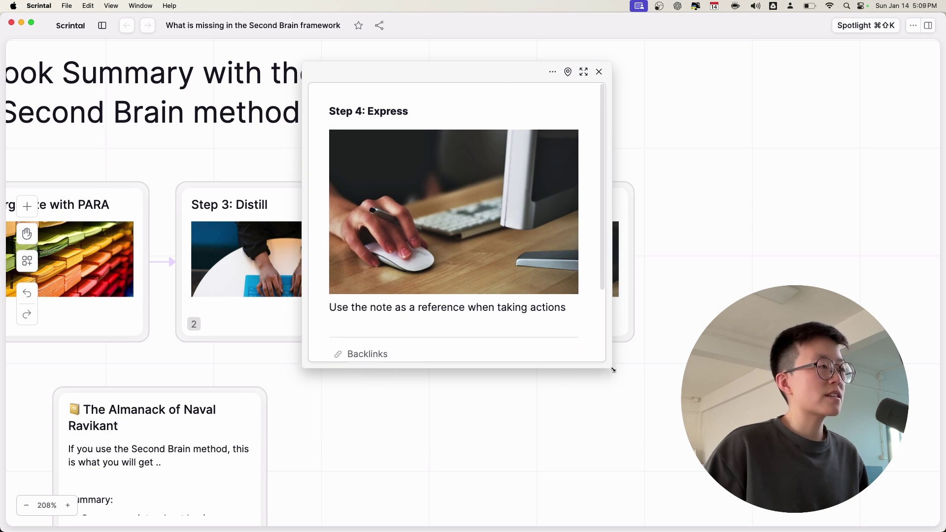
left_click_drag(613, 369, 734, 462)
key("Escape")
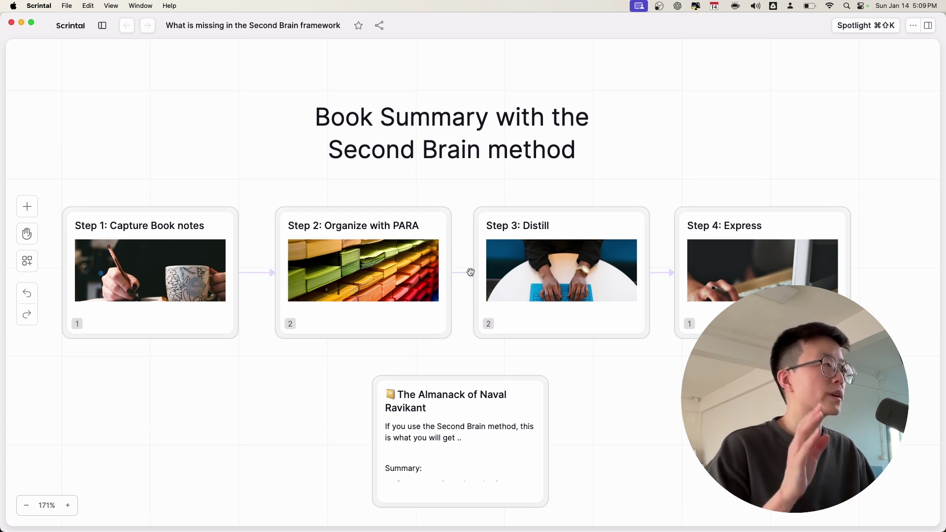
left_click(431, 237)
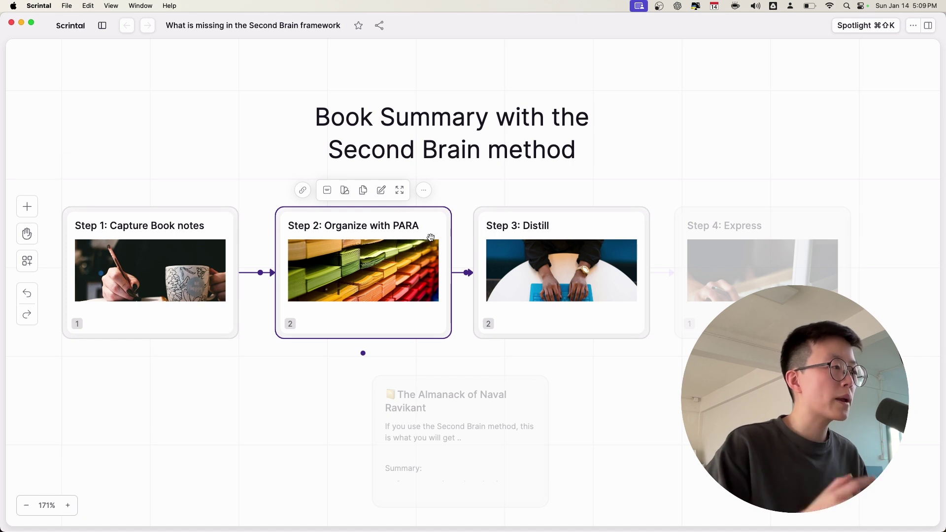
left_click(705, 115)
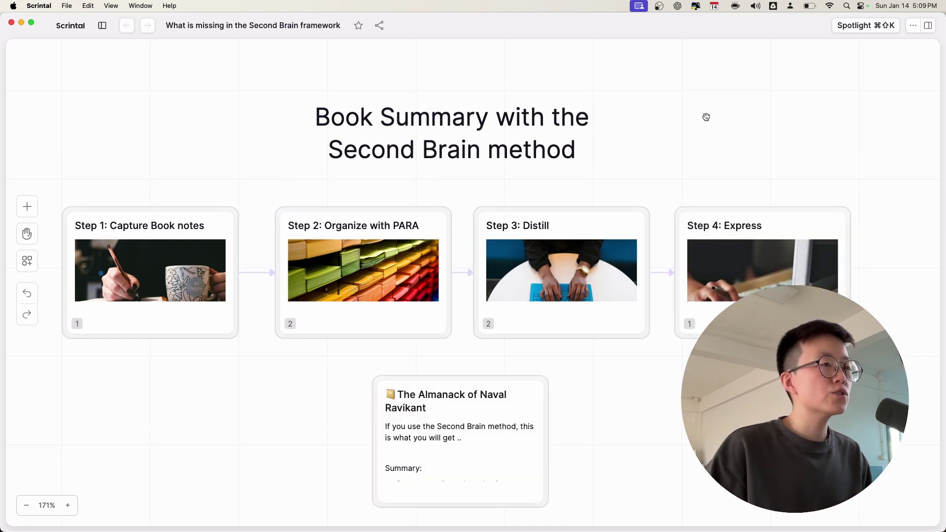
scroll(619, 161, "right", 3)
double_click(647, 211)
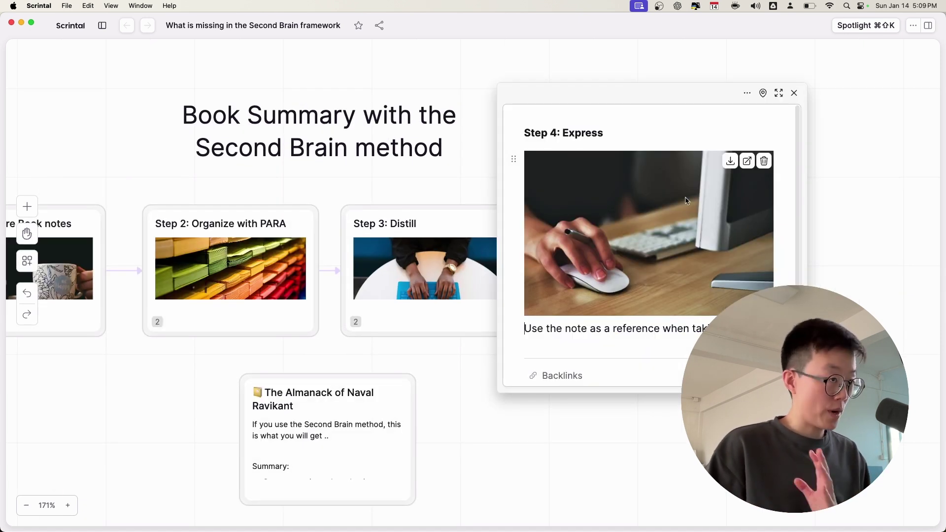
left_click(845, 173)
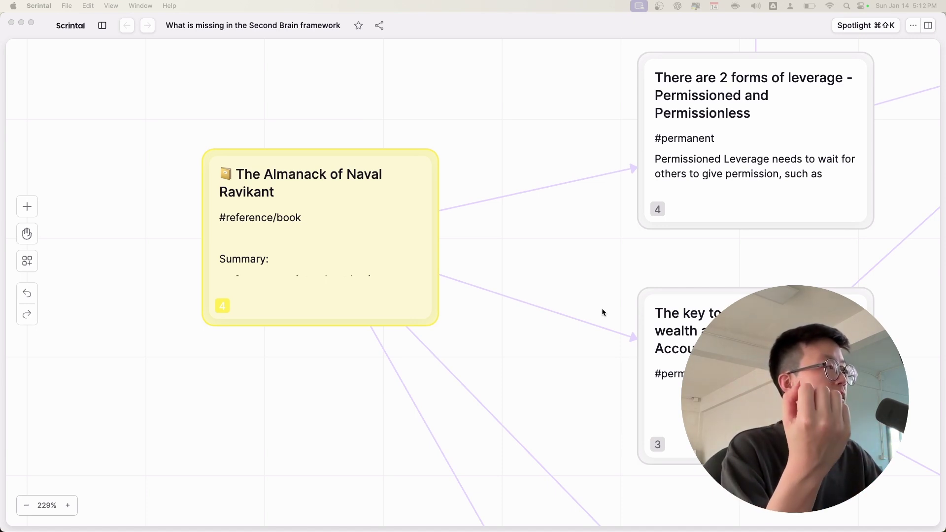
Step: Read the Almanack card's summary points and linked notes, then zoom out over the leverage cards
double_click(380, 274)
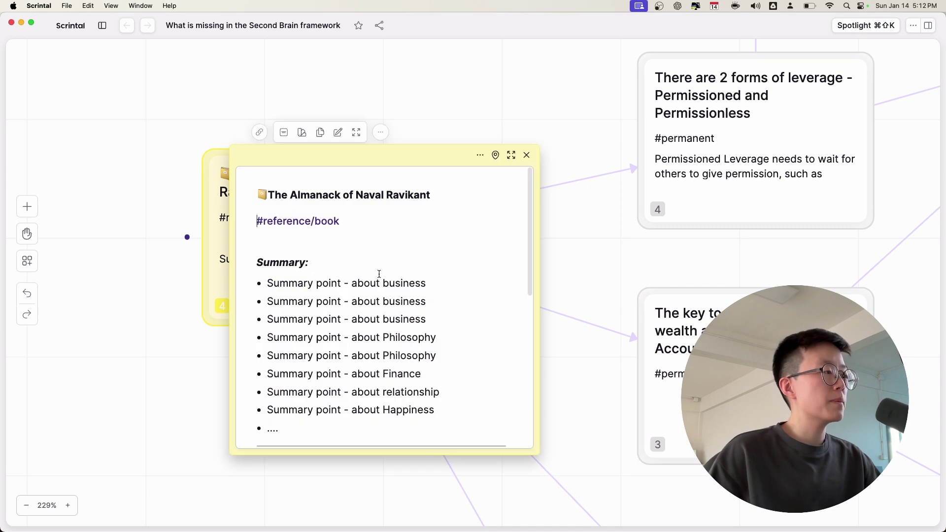
scroll(379, 312, "down", 5)
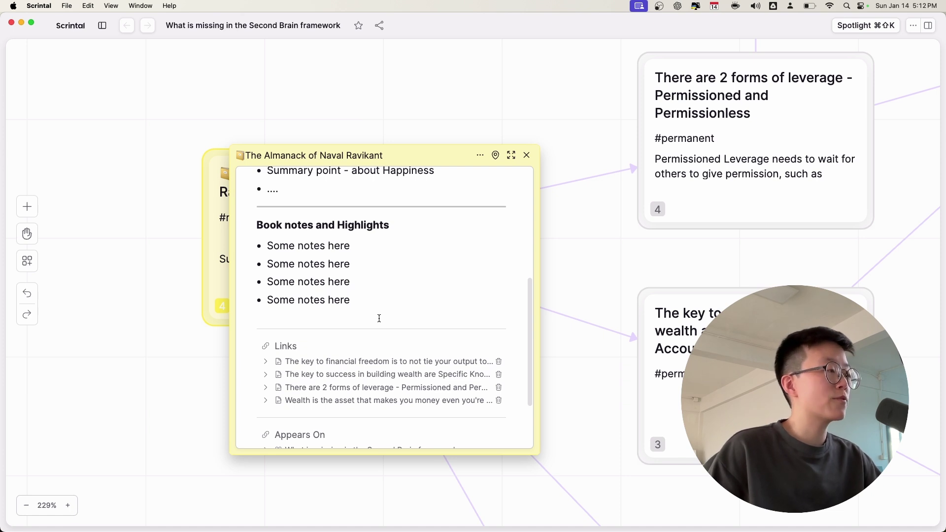
left_click(550, 253)
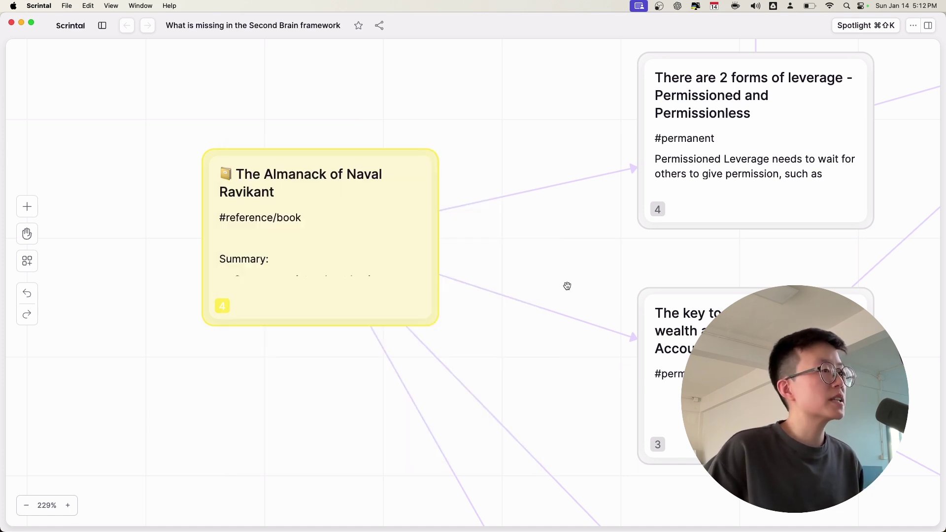
scroll(567, 286, "down", 3)
scroll(567, 286, "down", 2)
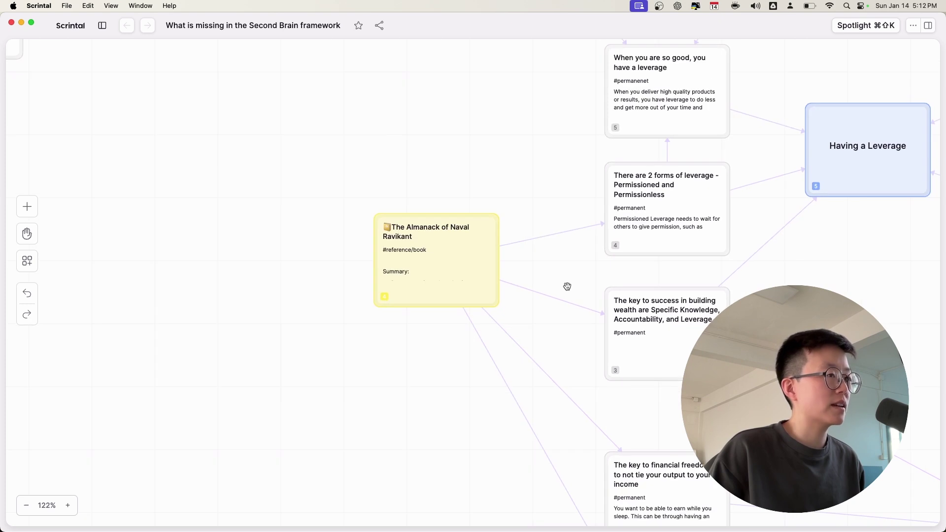
left_click_drag(567, 283, 464, 338)
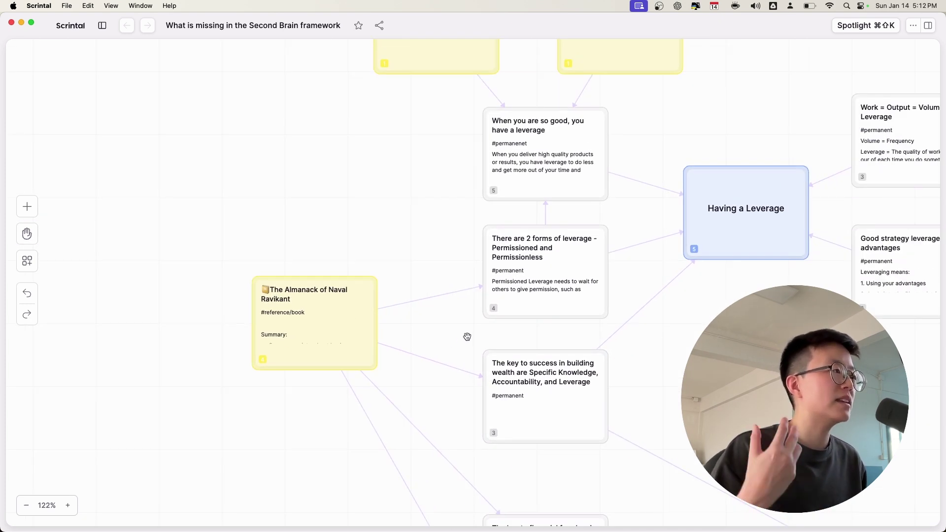
left_click(573, 155)
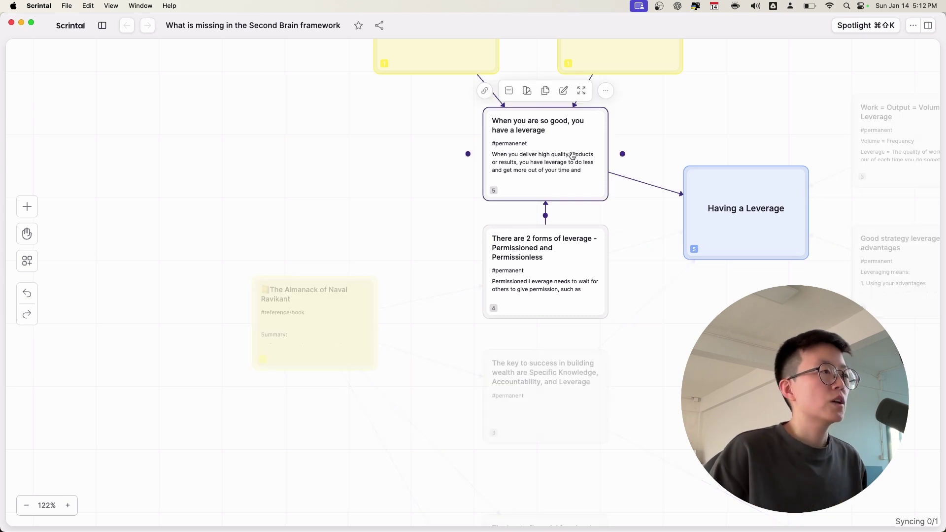
left_click(582, 266)
left_click(572, 411)
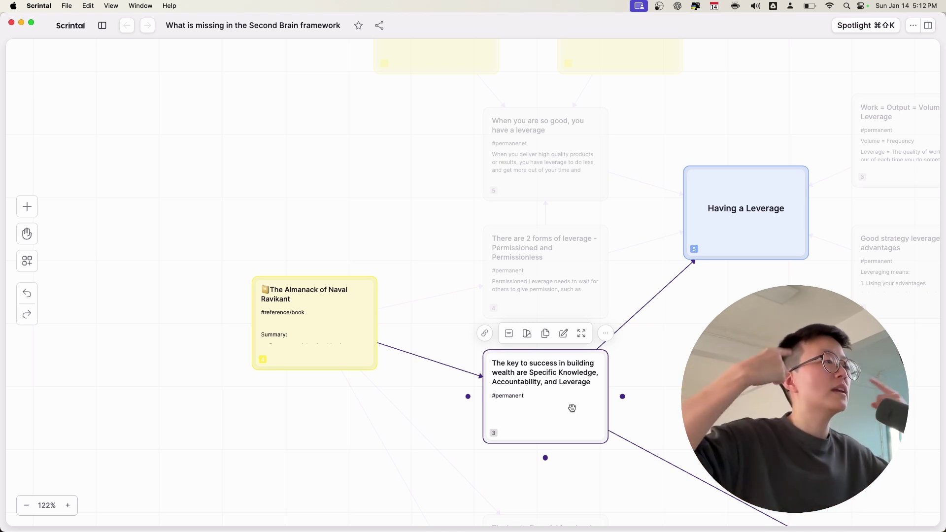
left_click(725, 195)
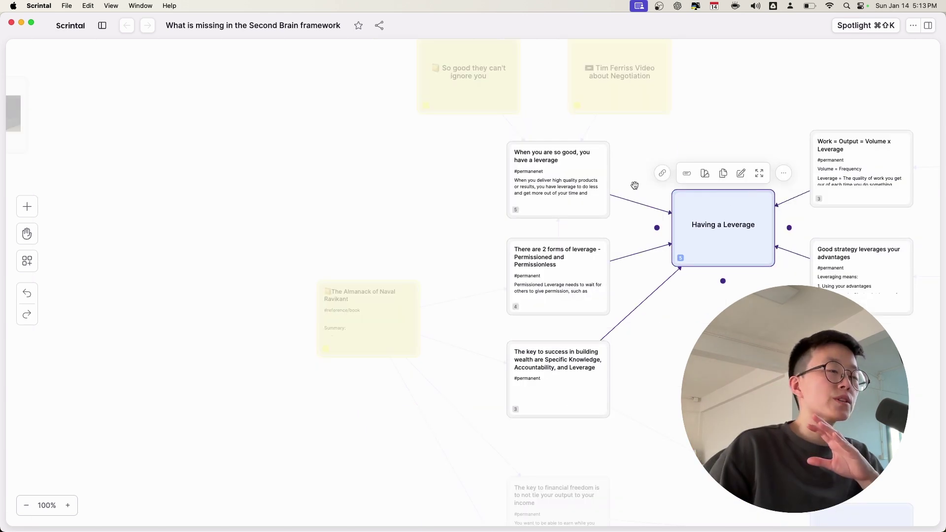
left_click(566, 187)
left_click(567, 272)
left_click(582, 351)
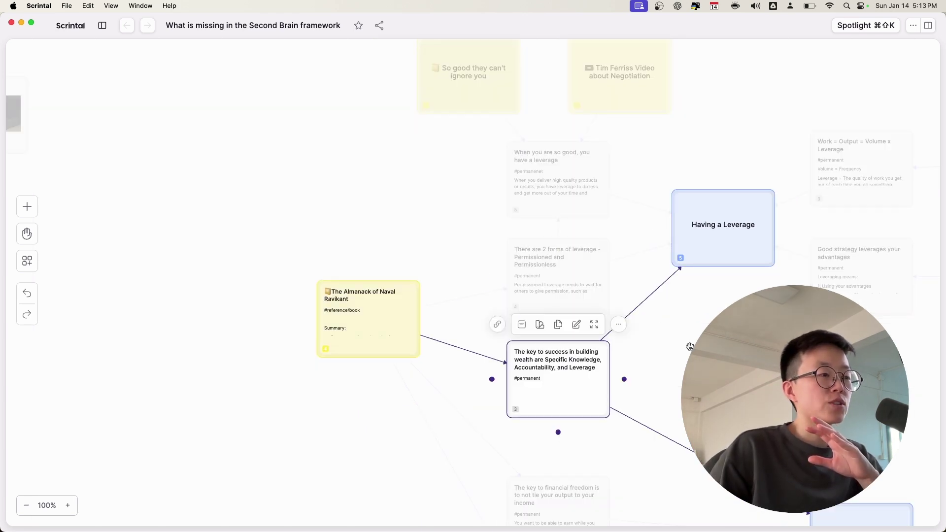
left_click(689, 346)
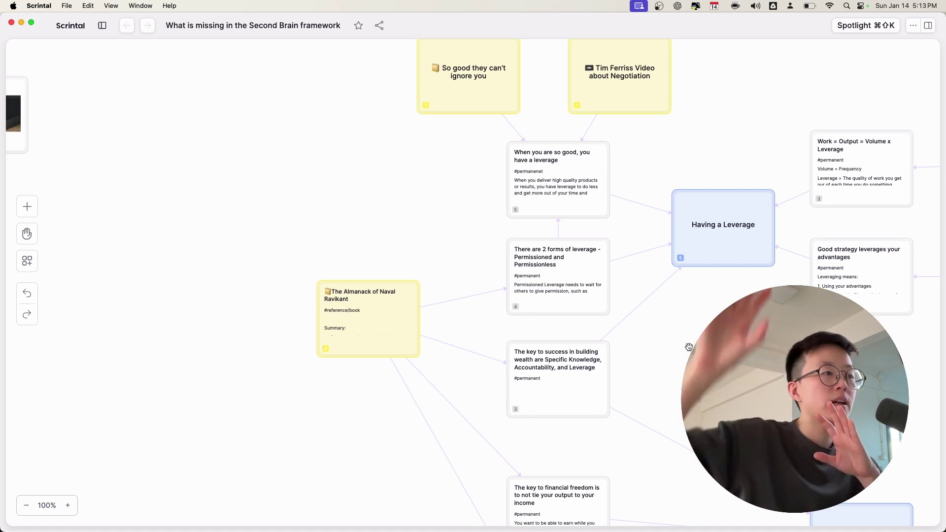
left_click(559, 192)
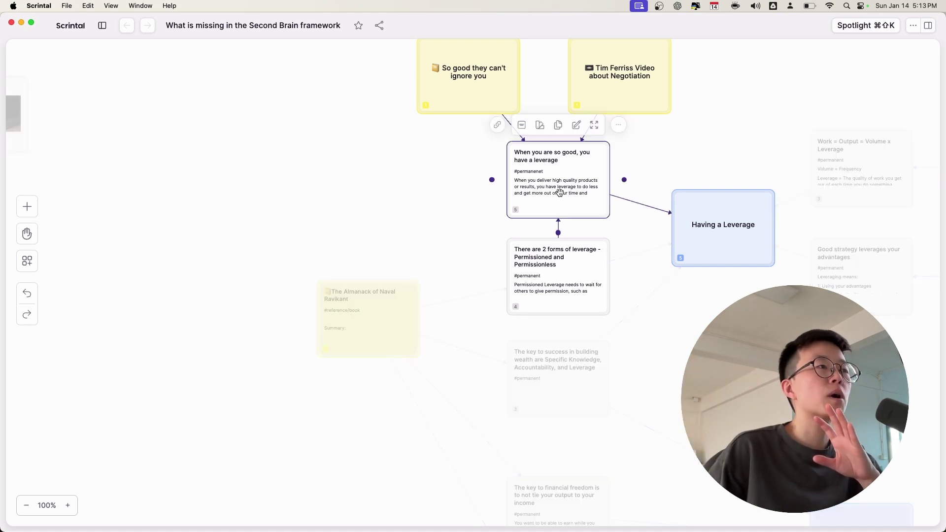
left_click(659, 155)
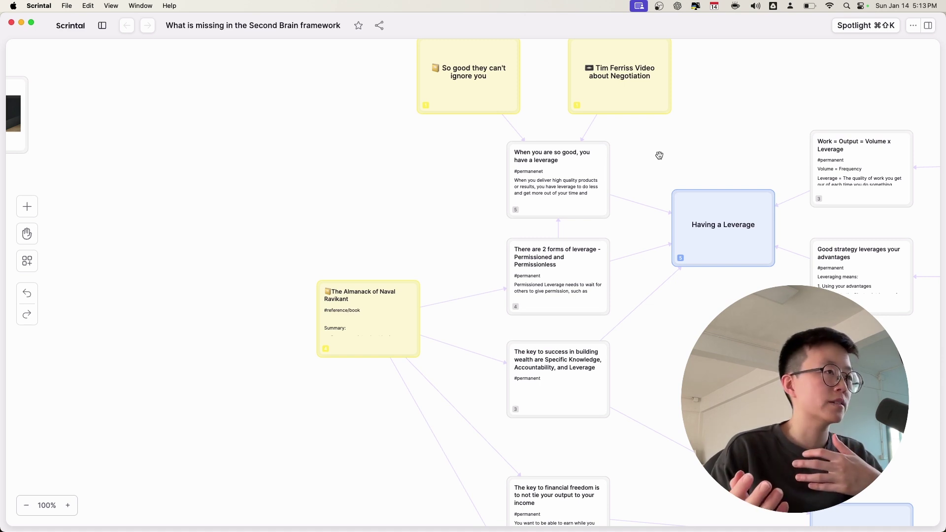
scroll(578, 191, "up", 5)
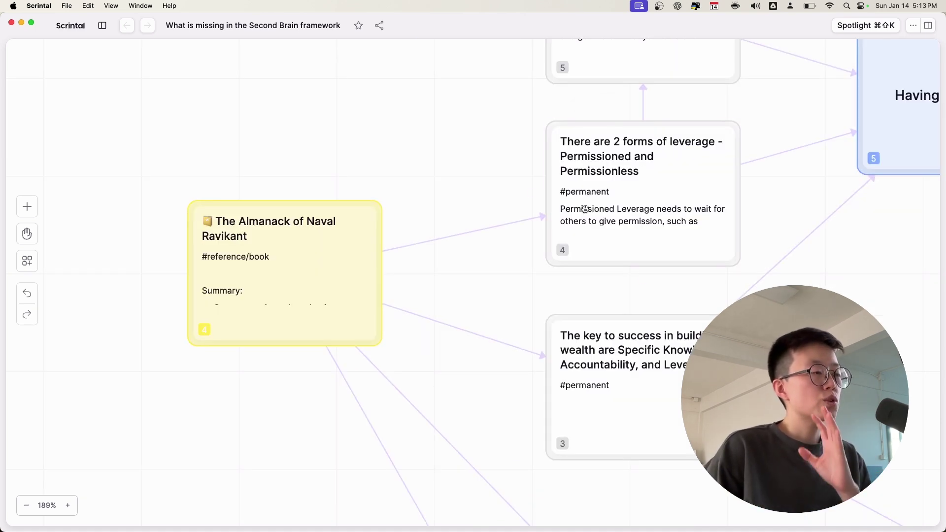
left_click(584, 209)
left_click(611, 361)
left_click(617, 266)
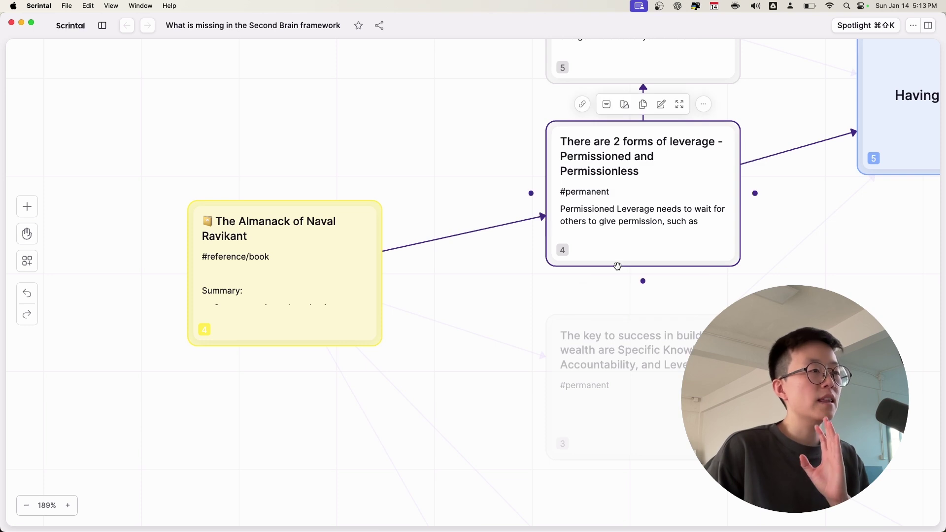
left_click(619, 272)
scroll(615, 246, "up", 5)
scroll(615, 233, "down", 3)
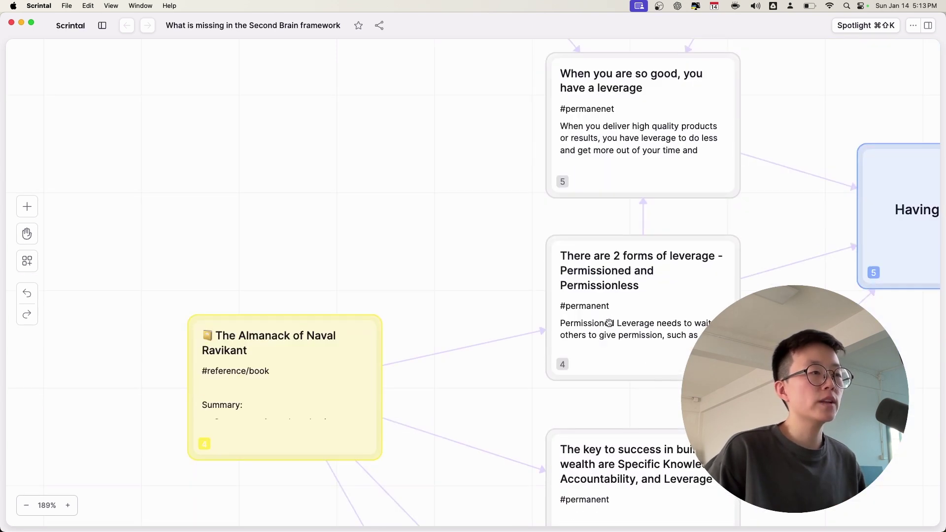
left_click(616, 257)
left_click(633, 137)
key("Escape")
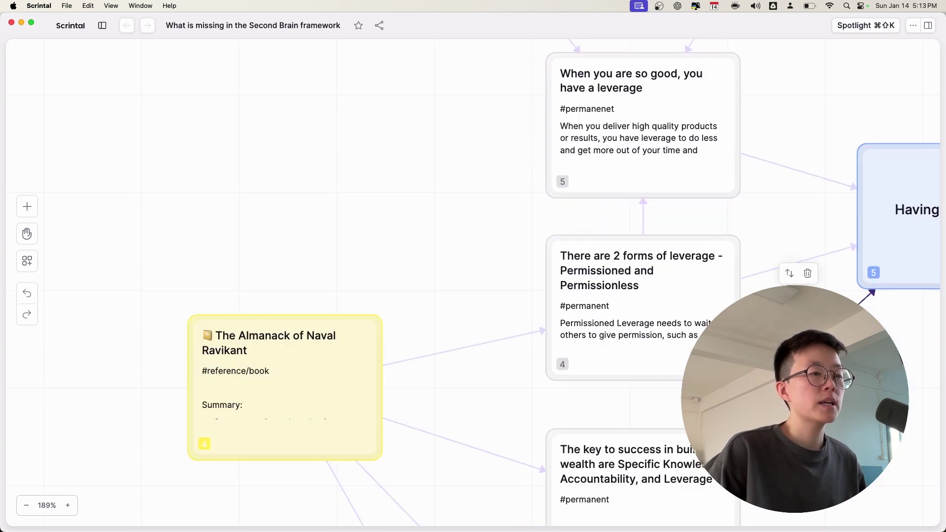
scroll(603, 354, "right", 5)
scroll(603, 354, "down", 2)
left_click(542, 404)
left_click(786, 115)
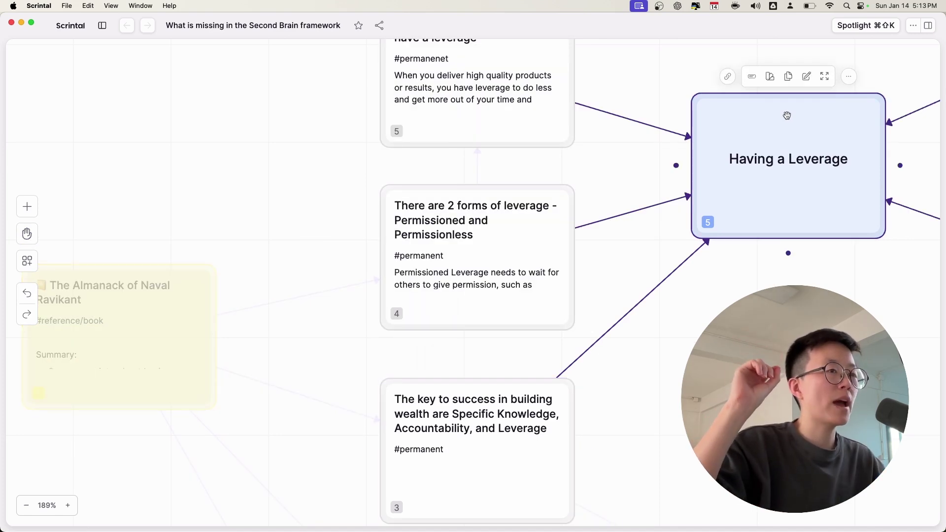
scroll(358, 298, "down", 5)
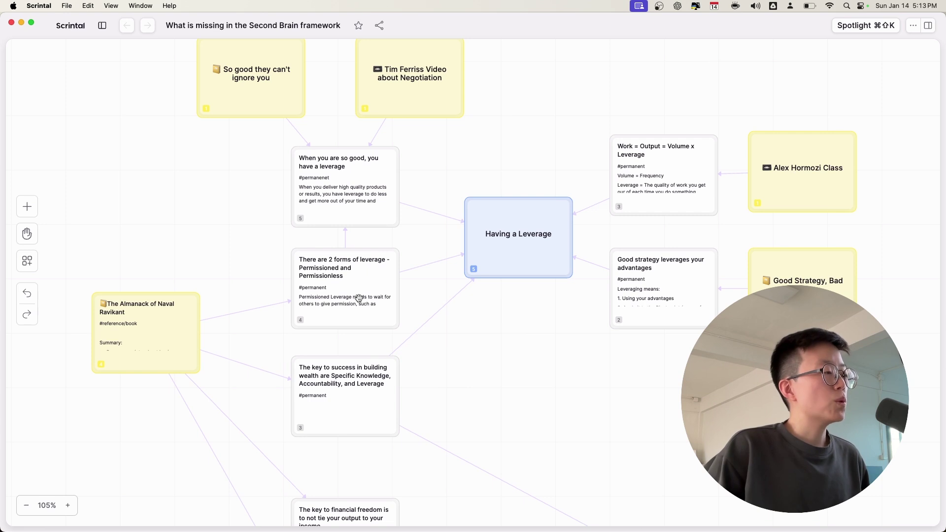
left_click(358, 298)
left_click(362, 402)
left_click(532, 259)
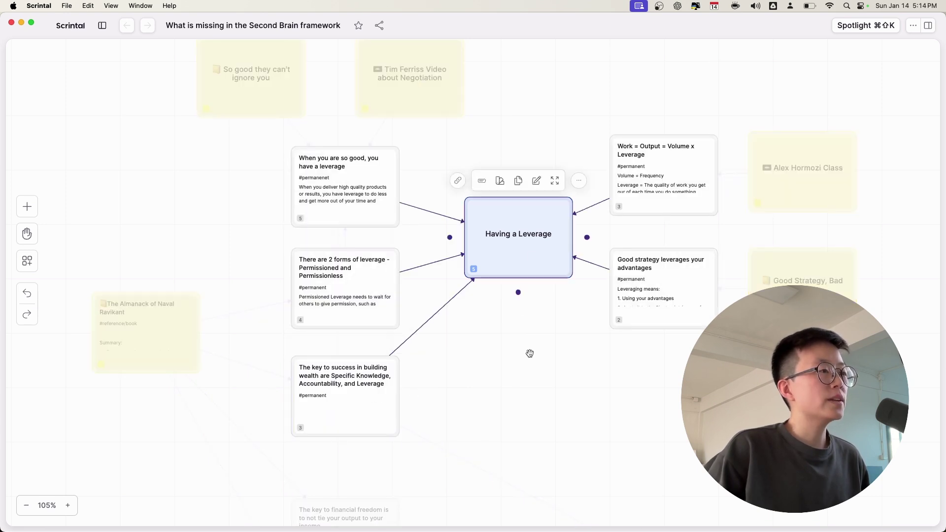
left_click(527, 354)
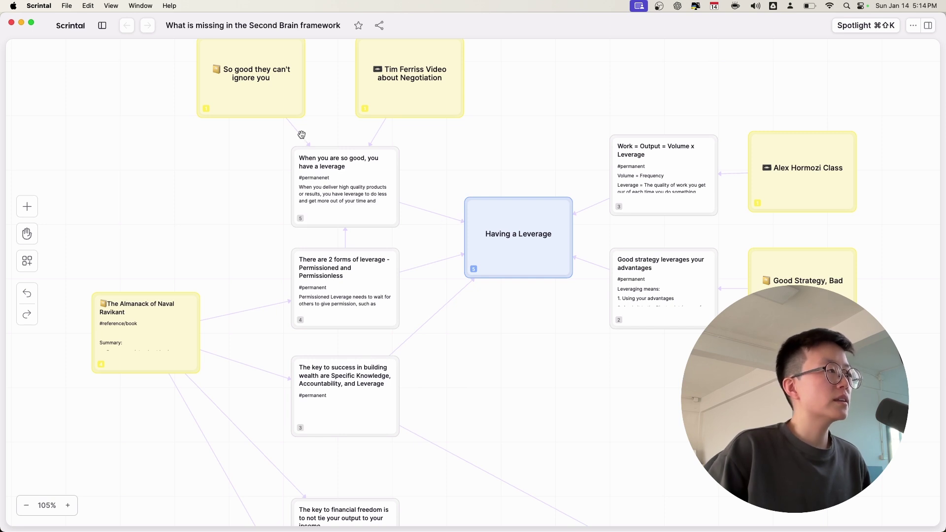
left_click_drag(270, 144, 249, 196)
left_click(247, 173)
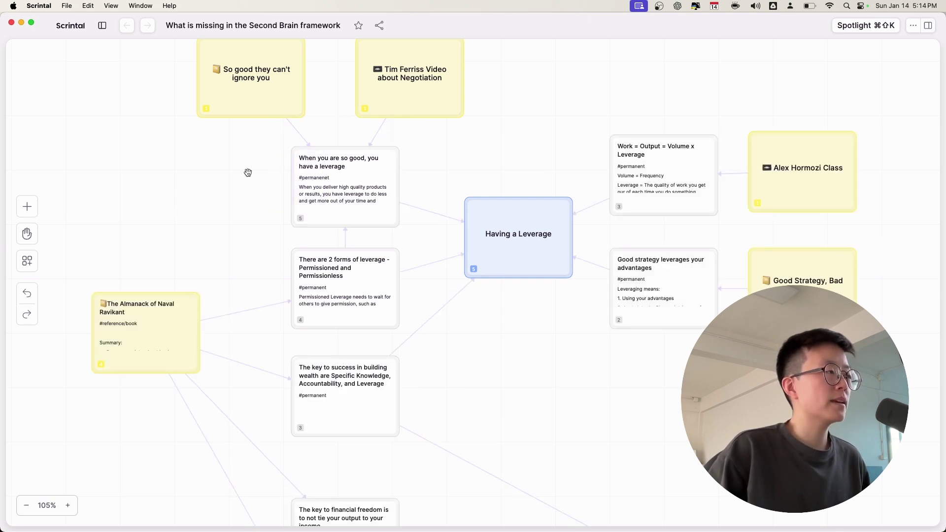
scroll(295, 266, "down", 3)
scroll(345, 249, "up", 5)
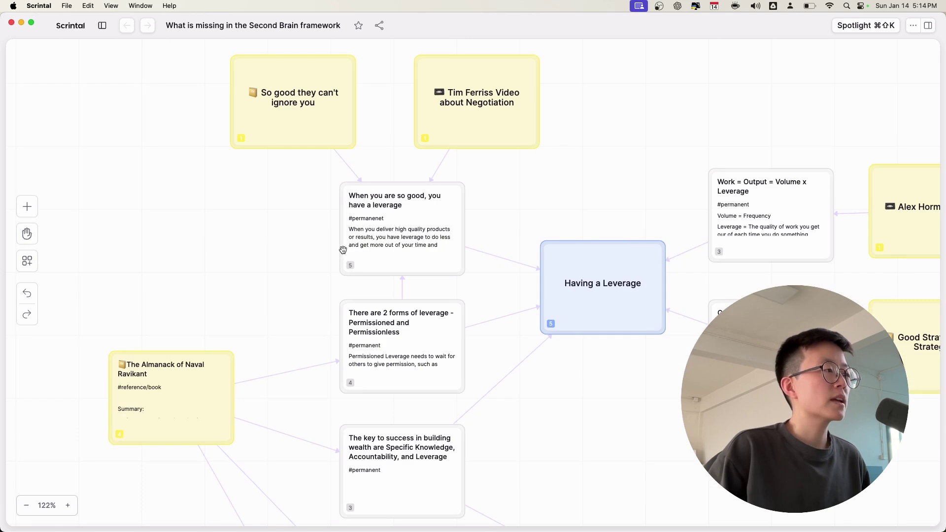
left_click(388, 225)
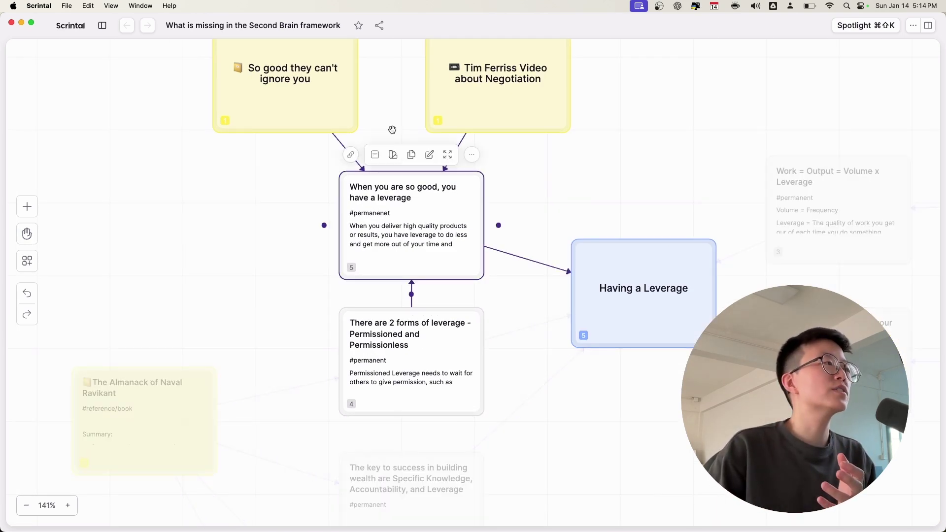
left_click(338, 95)
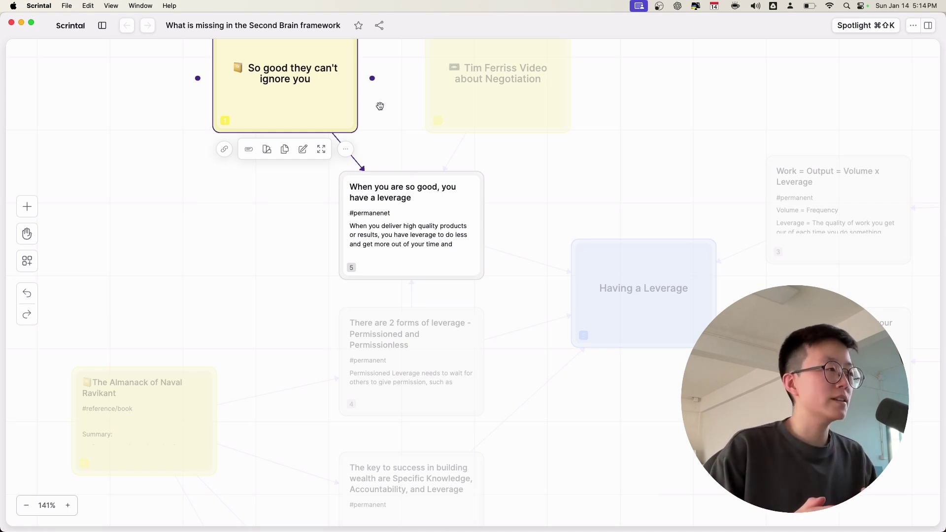
left_click(430, 202)
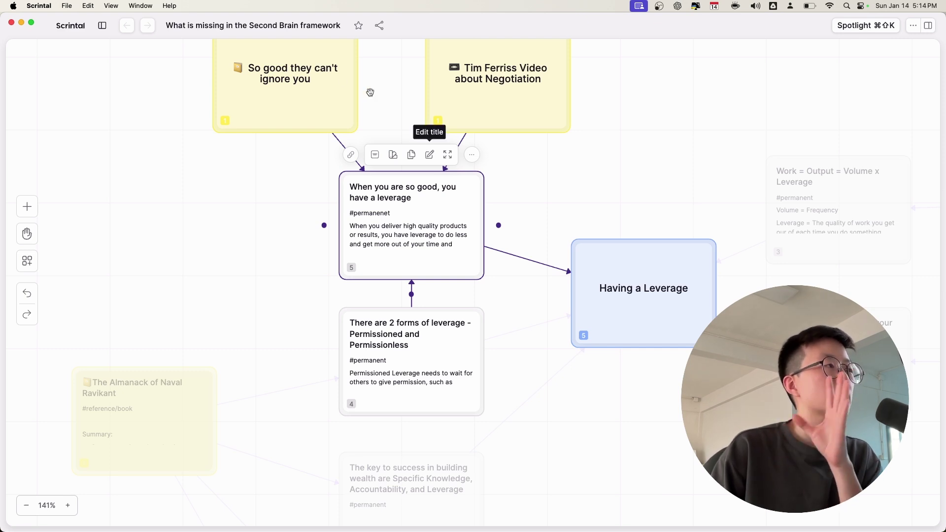
left_click(524, 315)
scroll(524, 316, "down", 5)
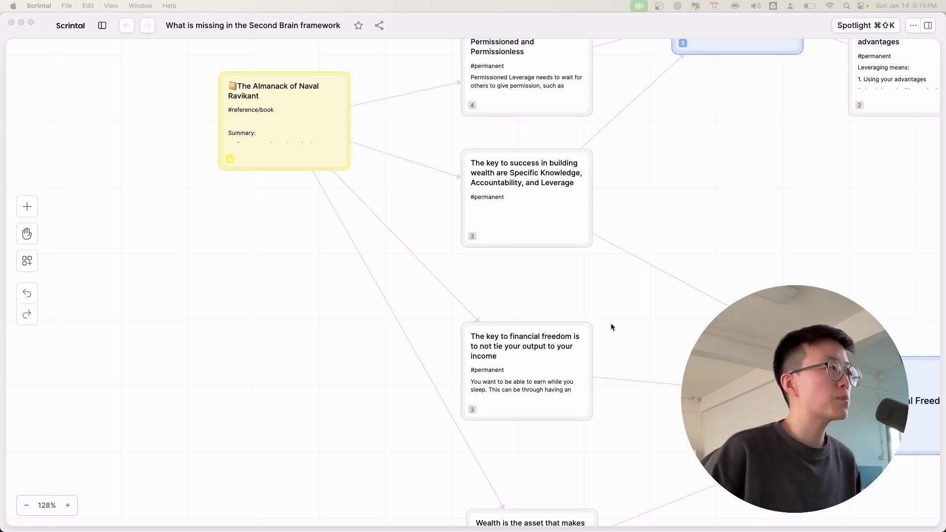
Step: Pan down the map to the Financial Freedom card and its three linked notes, then zoom out to about 71%
left_click_drag(611, 323, 611, 262)
scroll(612, 262, "down", 5)
scroll(586, 251, "right", 5)
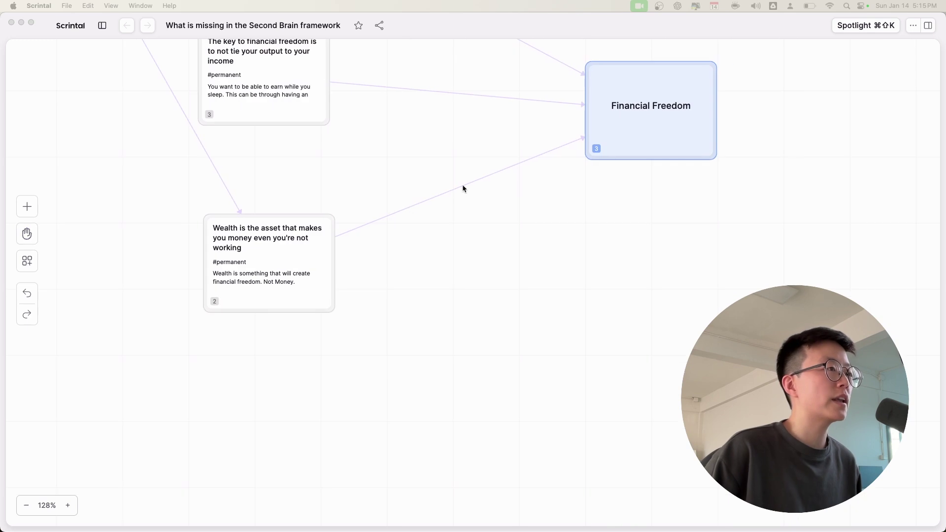
scroll(540, 268, "down", 1)
scroll(561, 279, "up", 5)
scroll(562, 279, "left", 4)
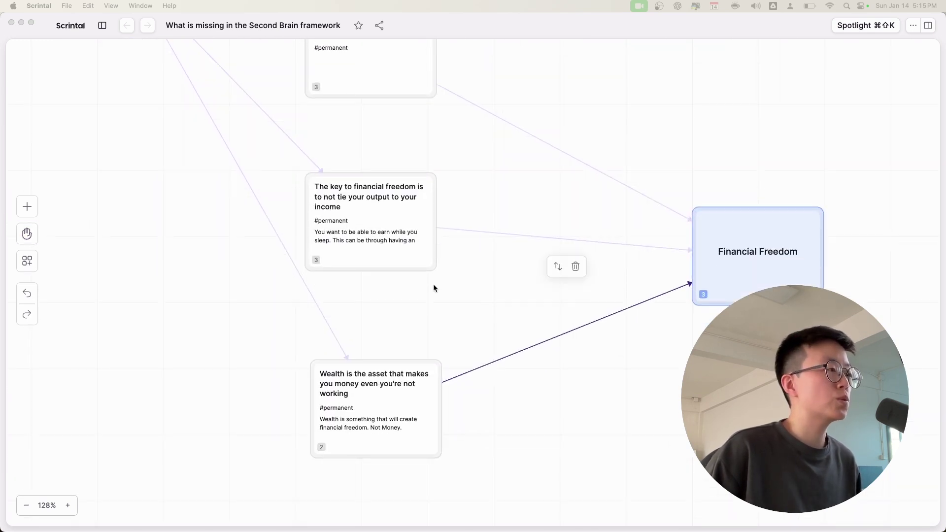
scroll(433, 284, "down", 3)
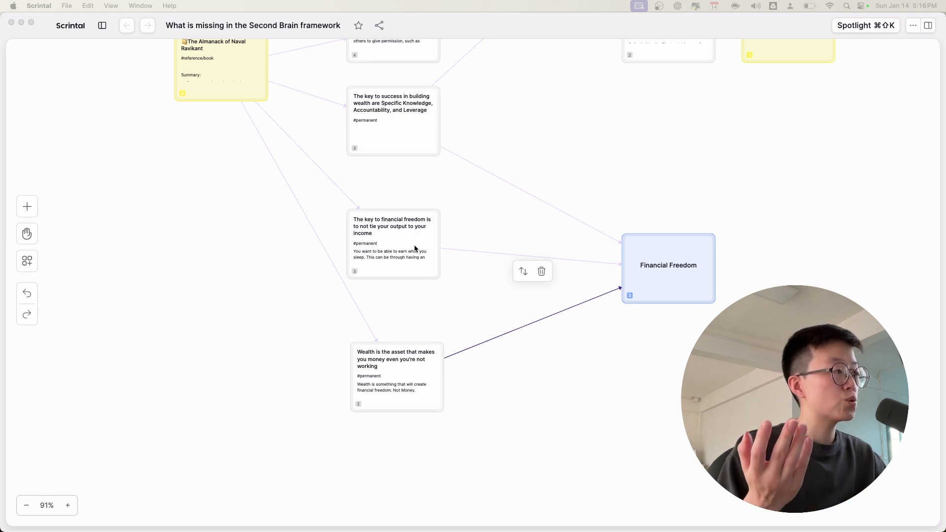
scroll(537, 286, "down", 3)
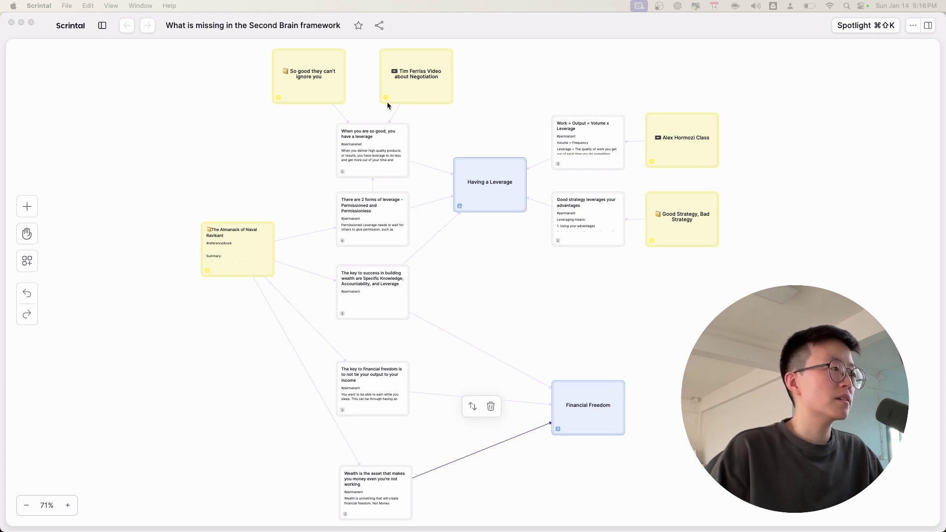
left_click(379, 138)
left_click(387, 213)
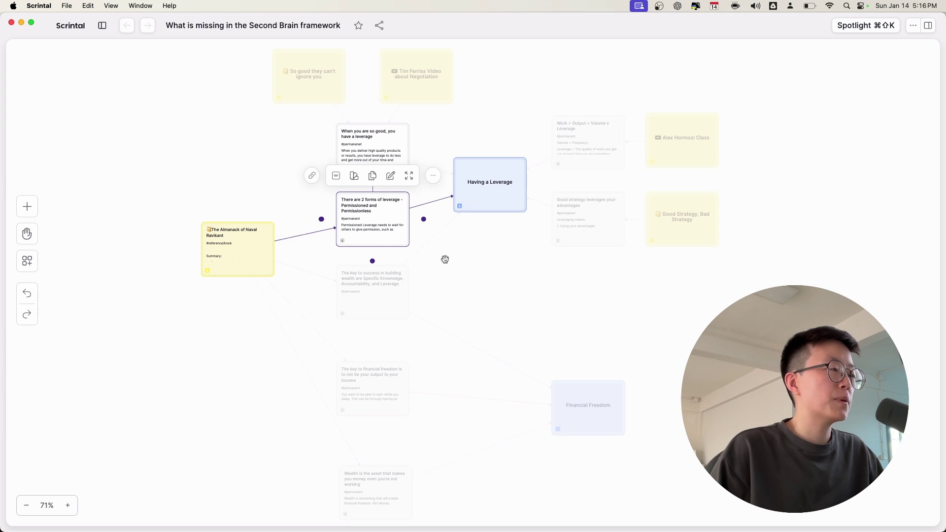
left_click(449, 261)
left_click(384, 144)
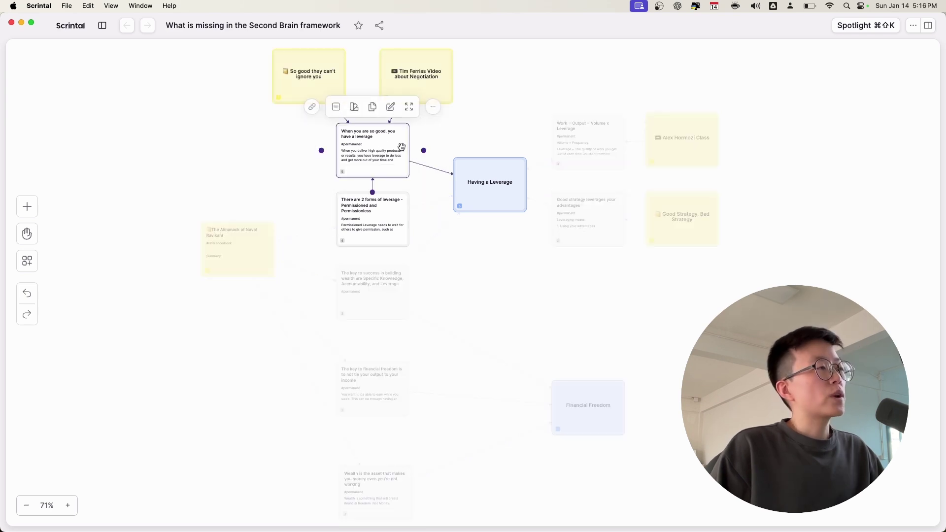
left_click(504, 162)
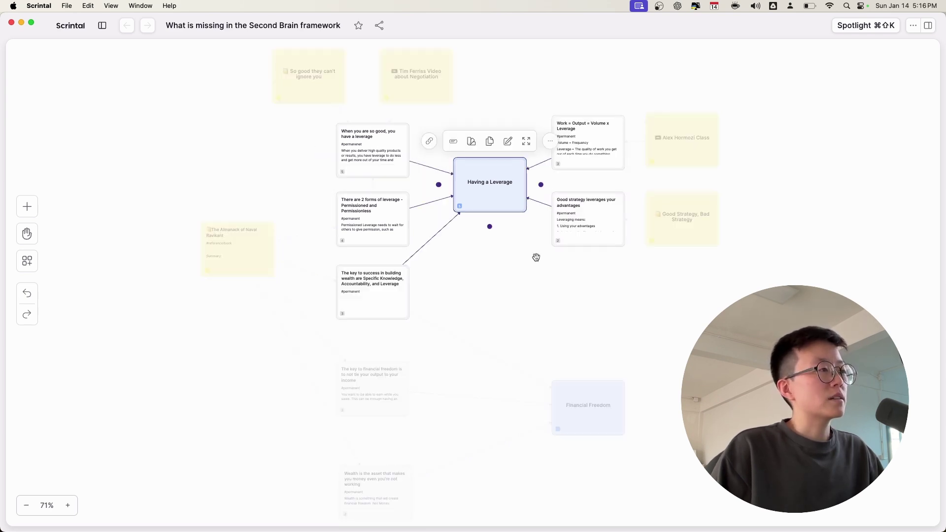
left_click(536, 258)
double_click(545, 240)
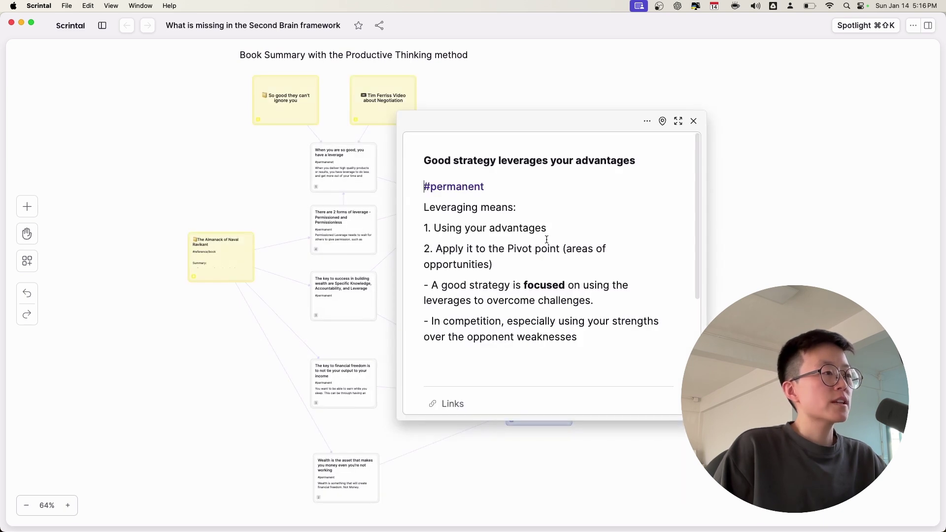
left_click_drag(606, 112, 575, 102)
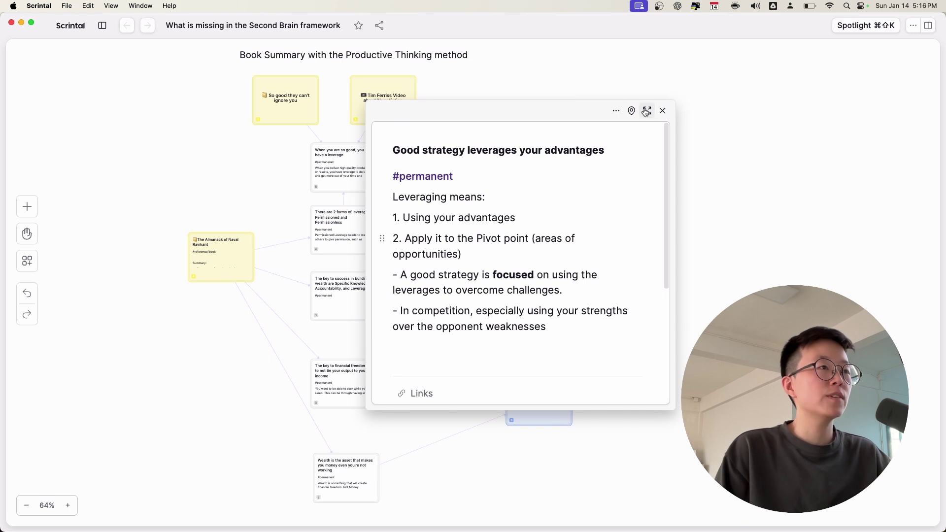
left_click(661, 110)
left_click(359, 172)
left_click(487, 203)
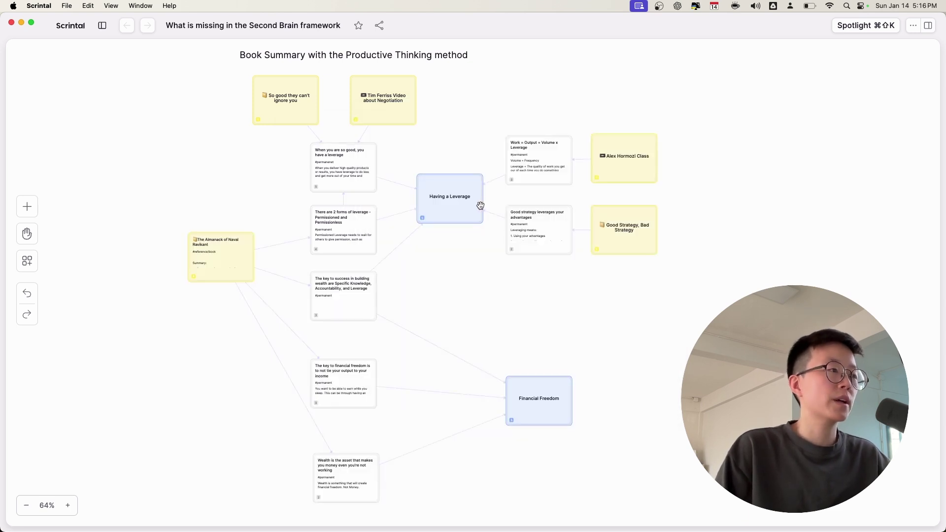
left_click(477, 213)
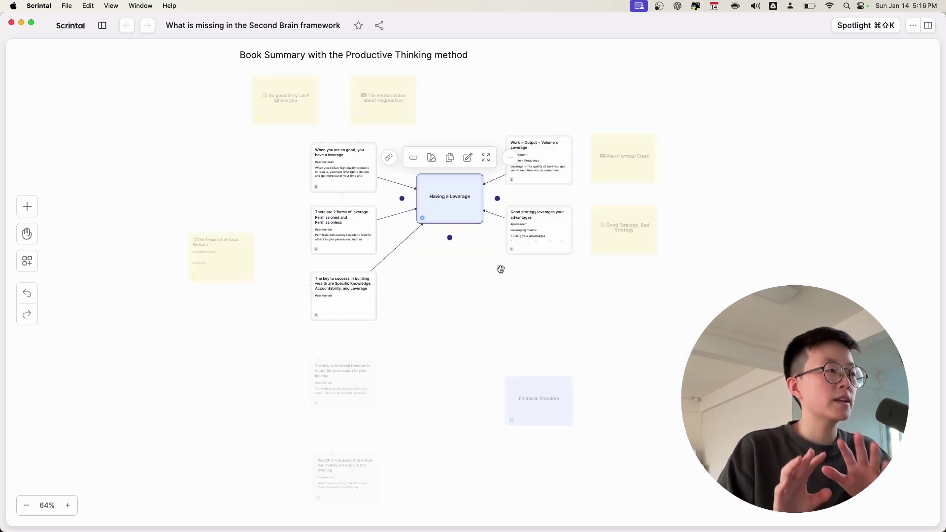
left_click(458, 264)
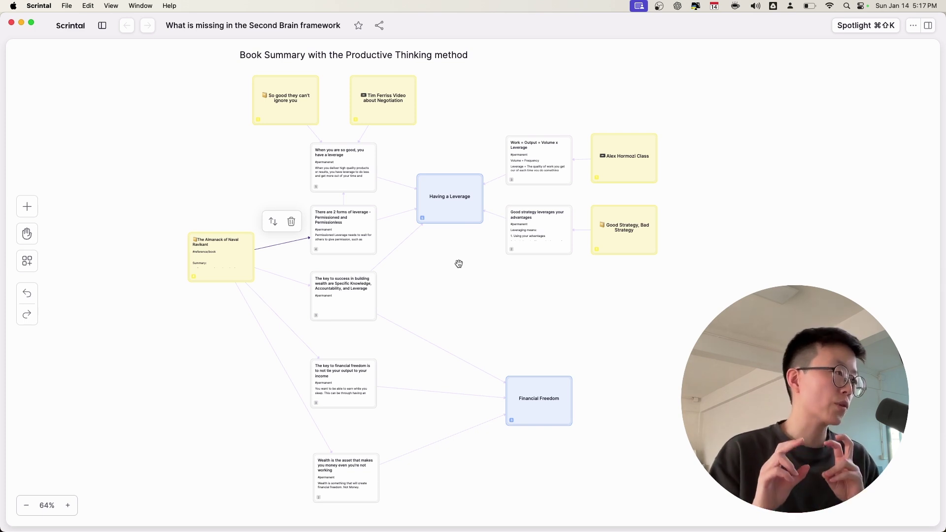
Step: Pan the canvas left until the Second Brain summary cards sit beside the Productive Thinking map
scroll(459, 264, "left", 10)
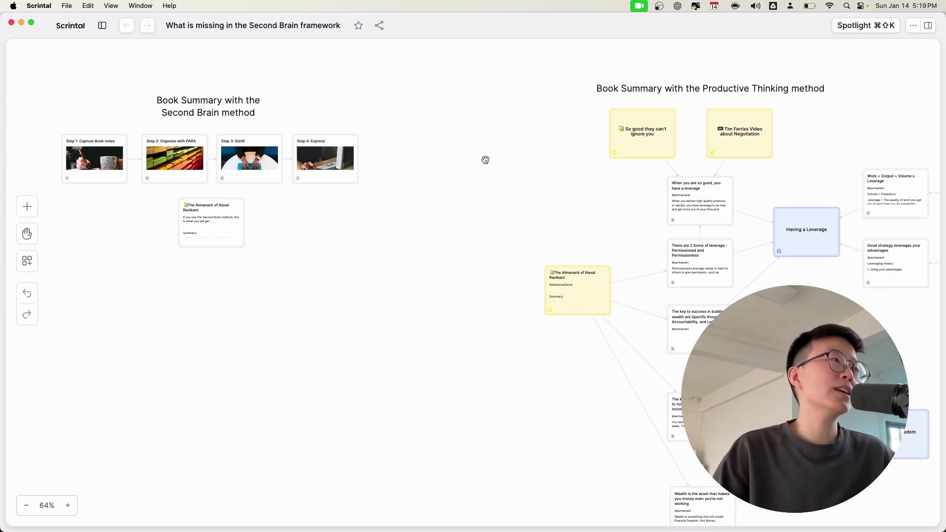
left_click_drag(478, 152, 579, 212)
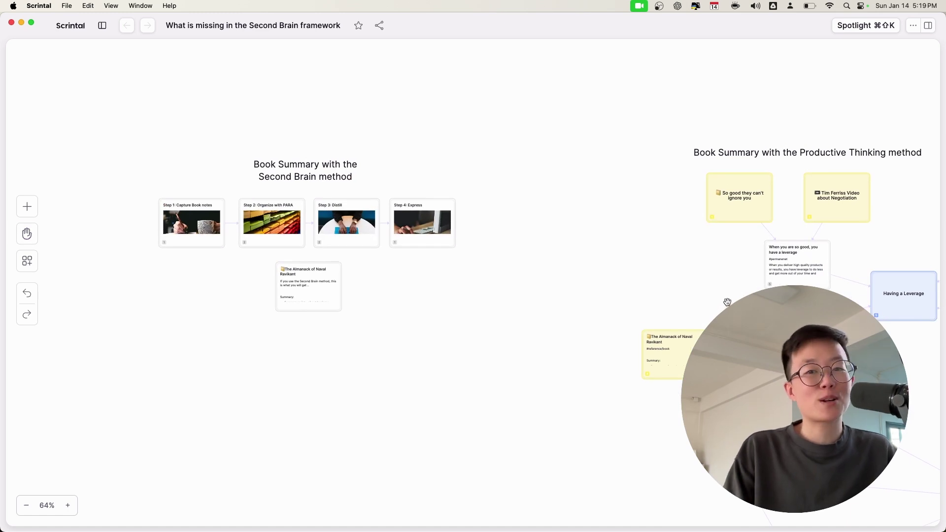